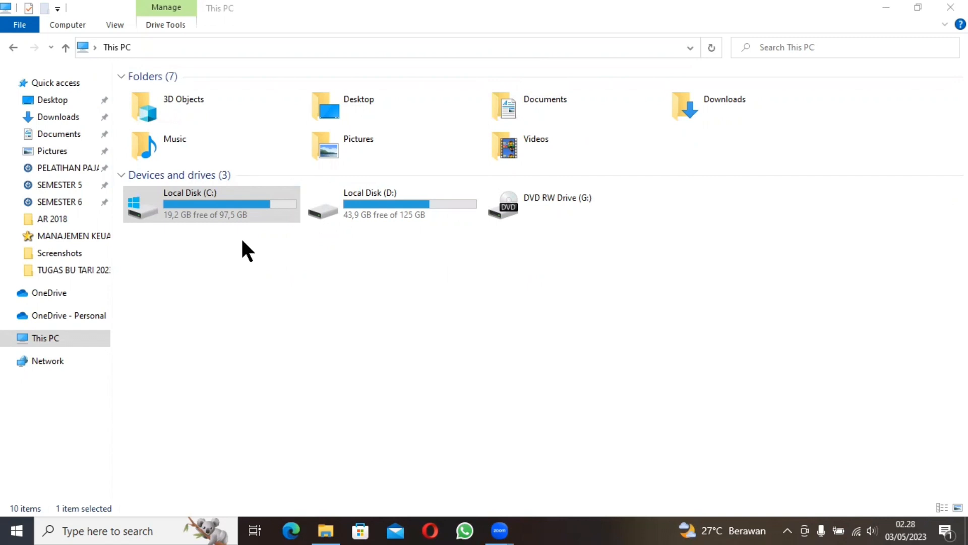
Step: Launch the eSPT PPh 1771 v1.0 application from the C:\Program Files (x86)\DJP\eSPT 1771 folder
double_click(215, 207)
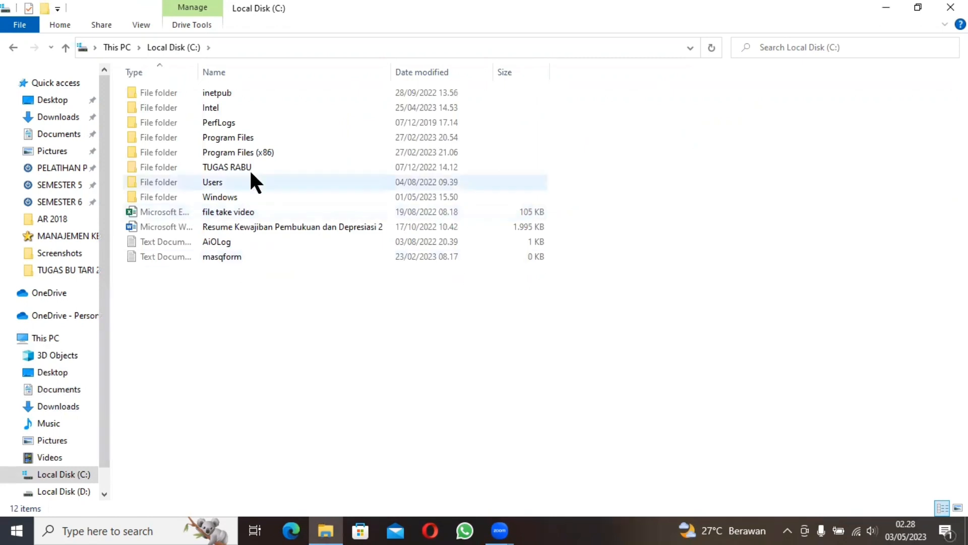
click(243, 152)
double_click(243, 152)
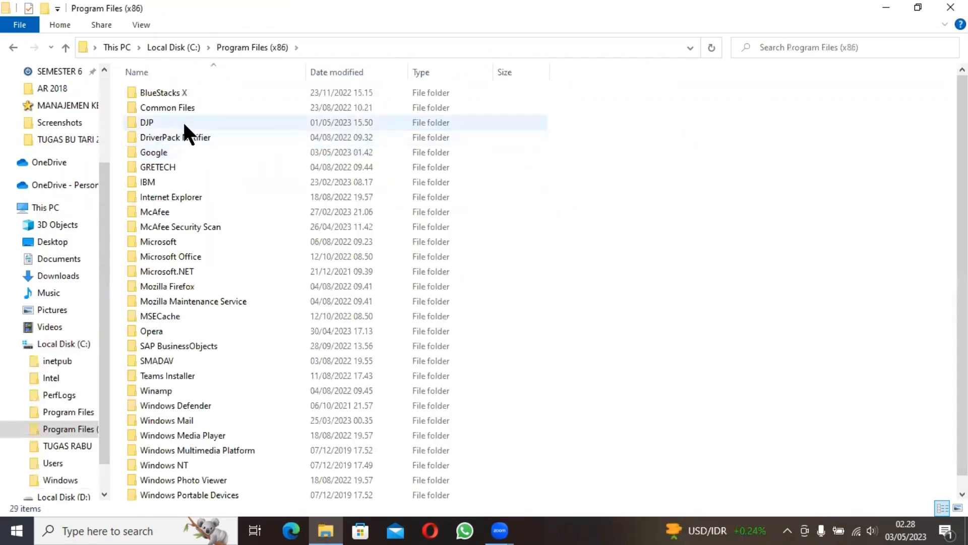
double_click(183, 122)
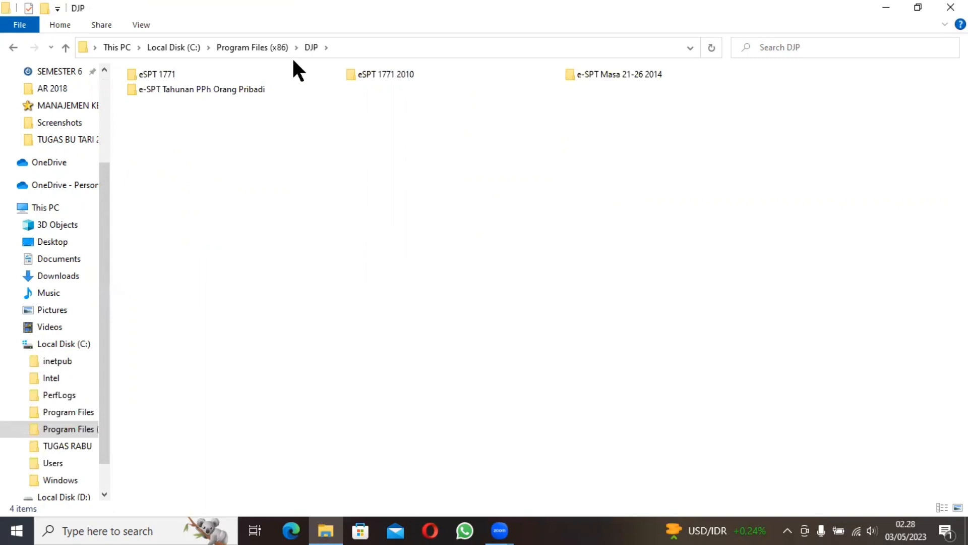
mouse_move(368, 75)
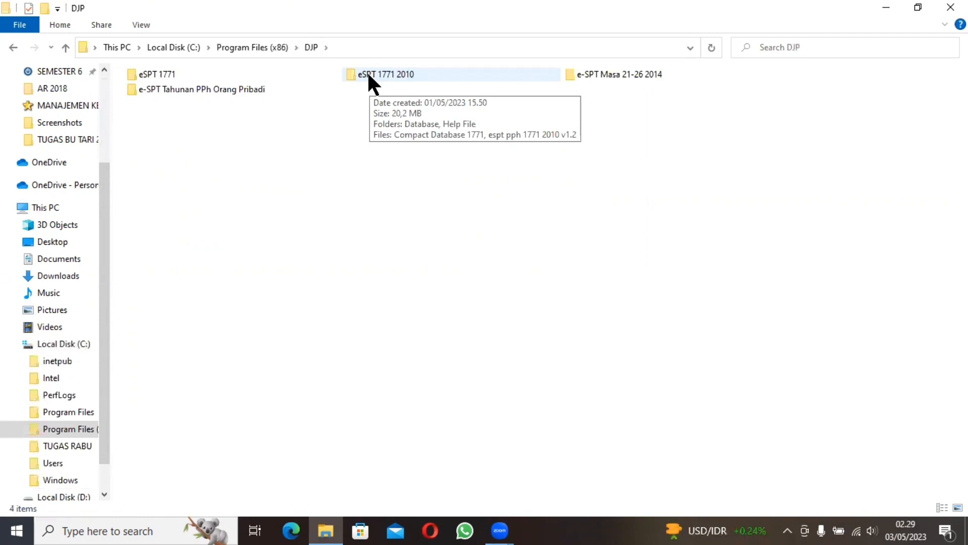
double_click(206, 71)
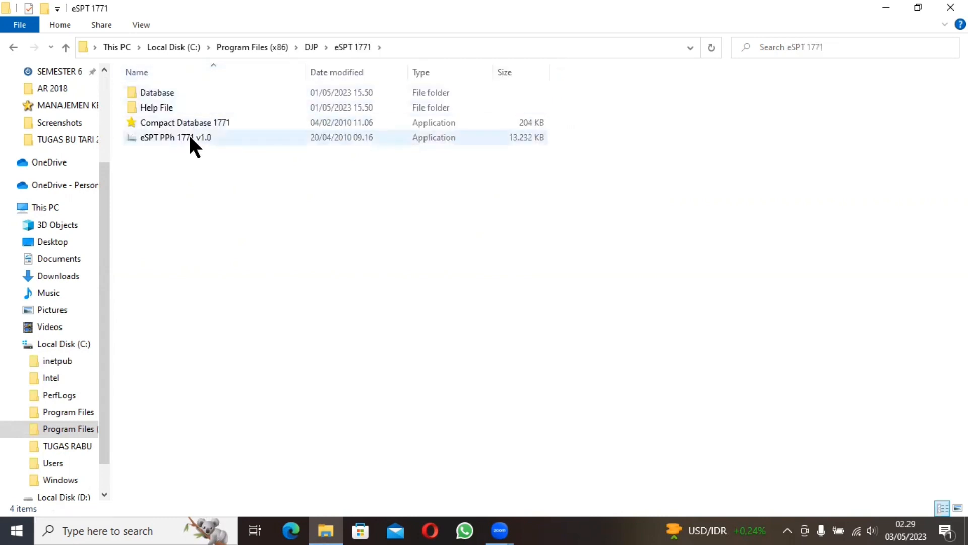
double_click(189, 141)
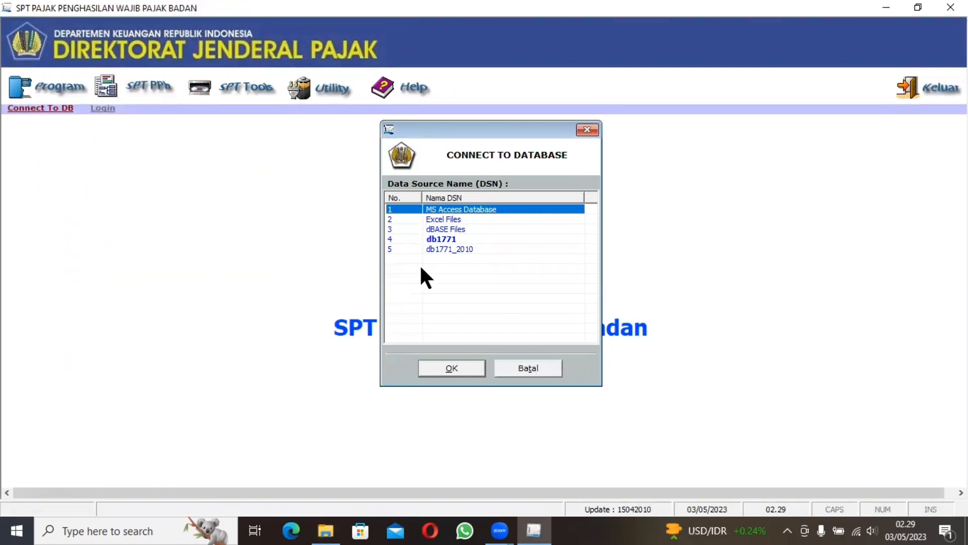
Step: Connect to the db1771_2010 data source and log in as administrator with the account password
click(437, 250)
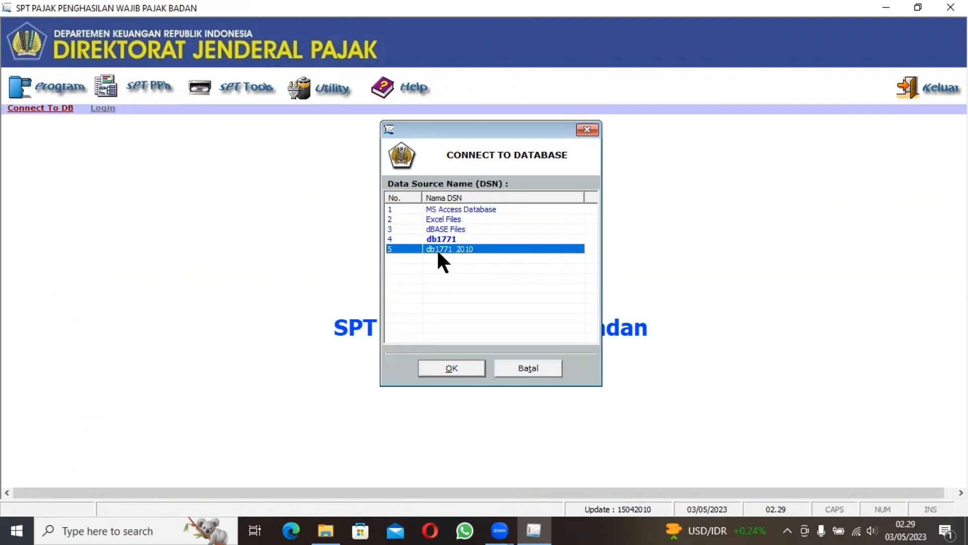
click(457, 362)
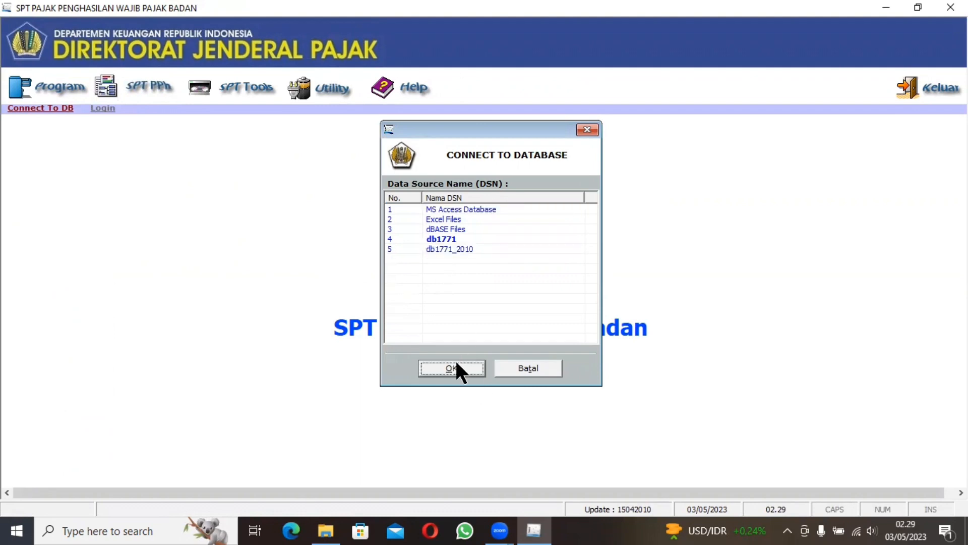
click(491, 256)
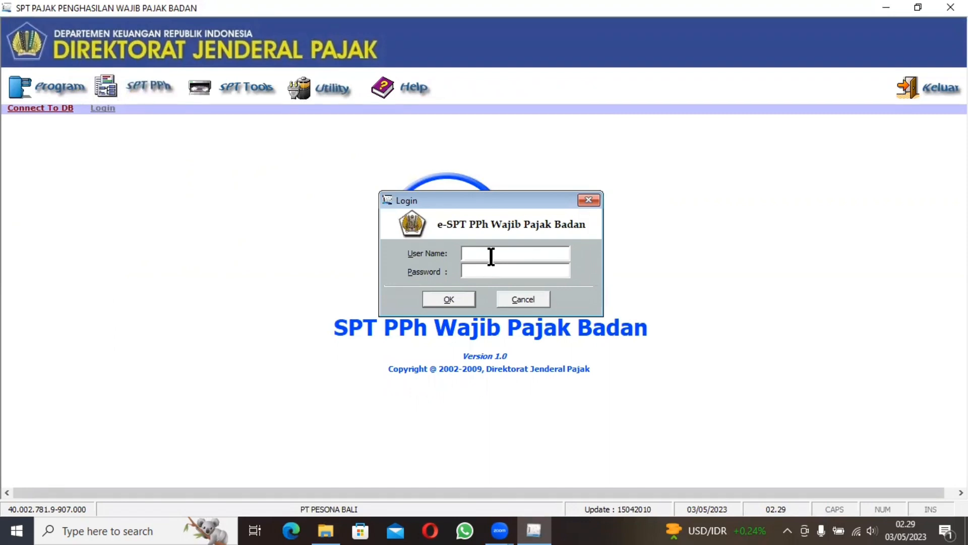
text(administrator)
click(516, 271)
text(123)
click(449, 299)
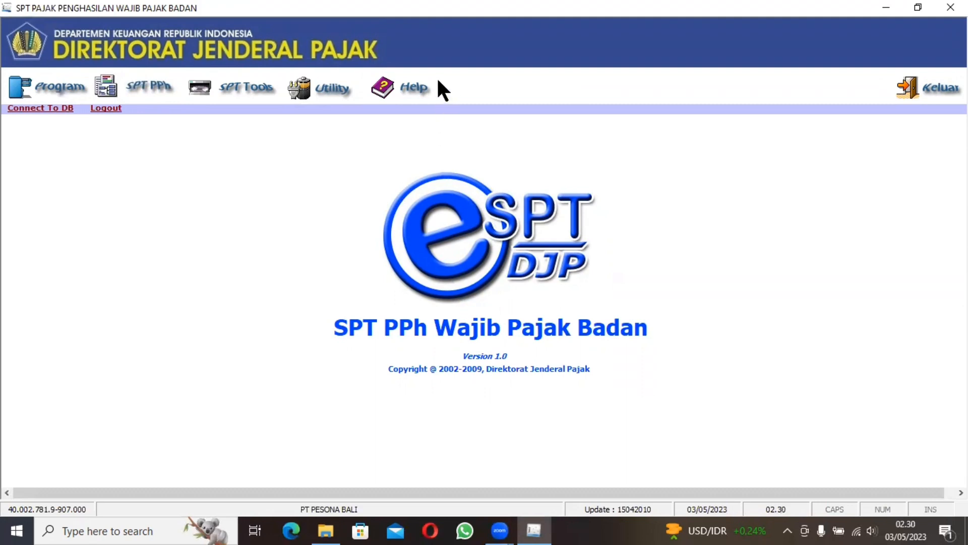
Step: Review the taxpayer profile (Profil Wajib Pajak) and close it
click(337, 84)
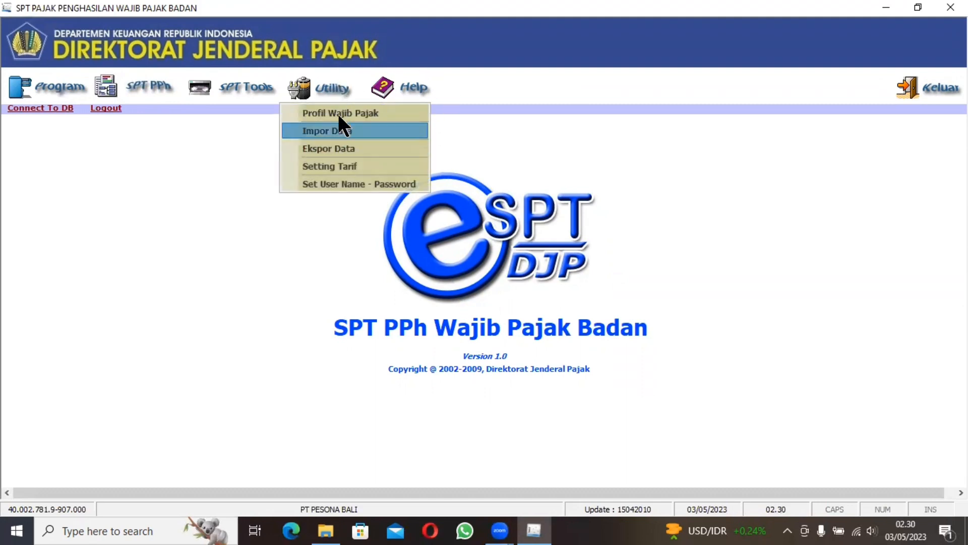
click(338, 115)
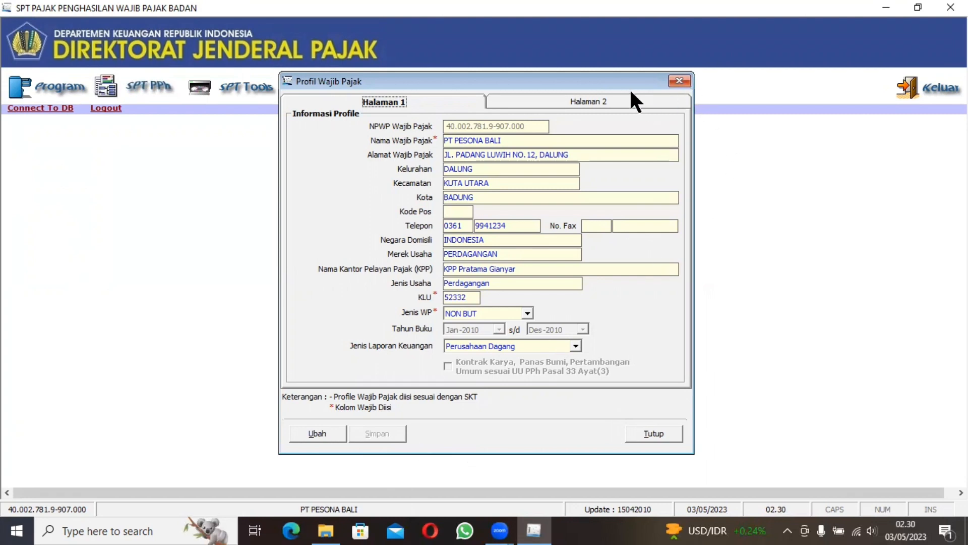
click(678, 82)
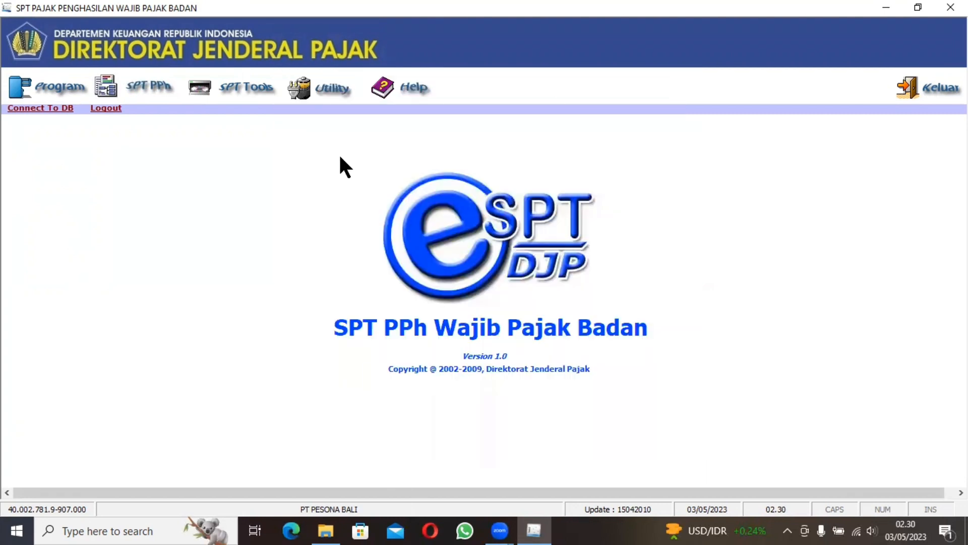
Step: Check the corporate income tax and Article 25 instalment rates in Setting Tarif, and close the window
click(322, 86)
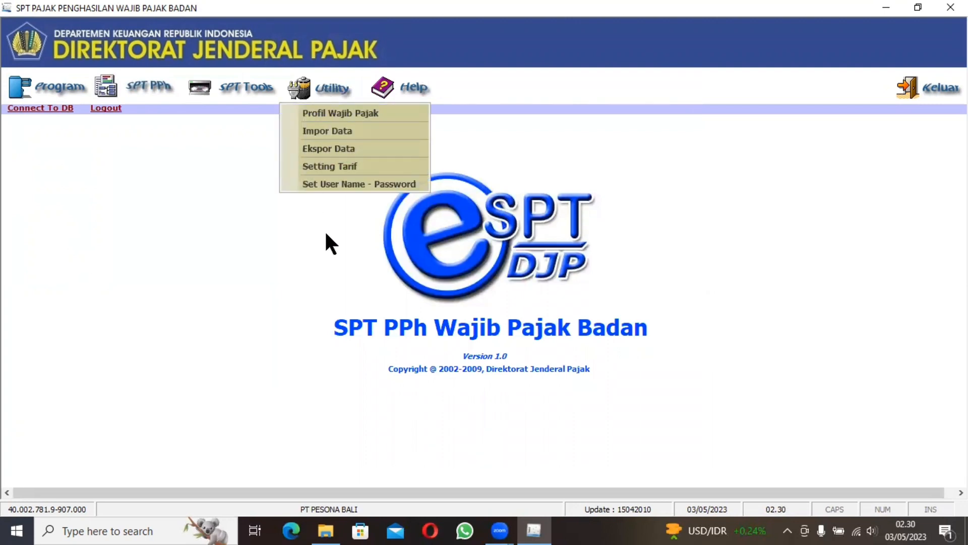
click(353, 166)
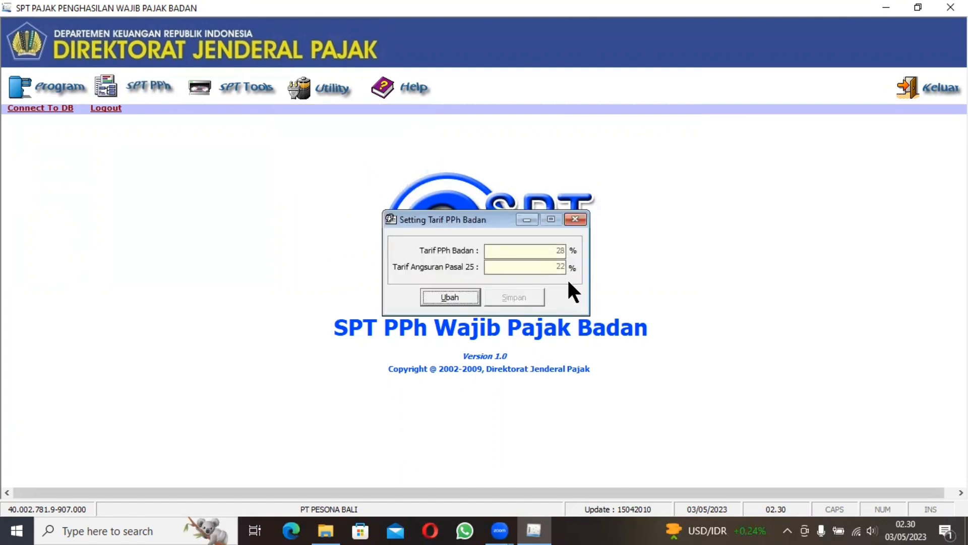
click(581, 218)
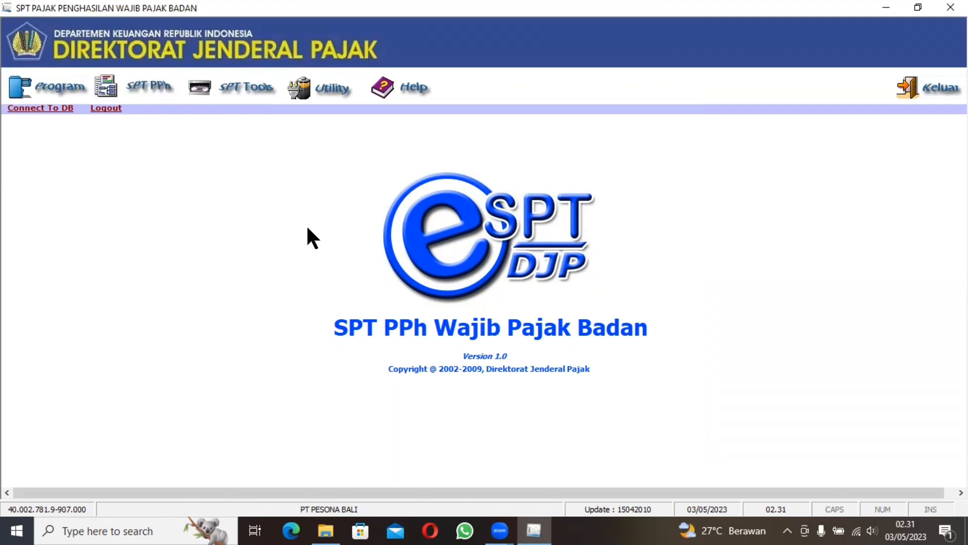
click(53, 77)
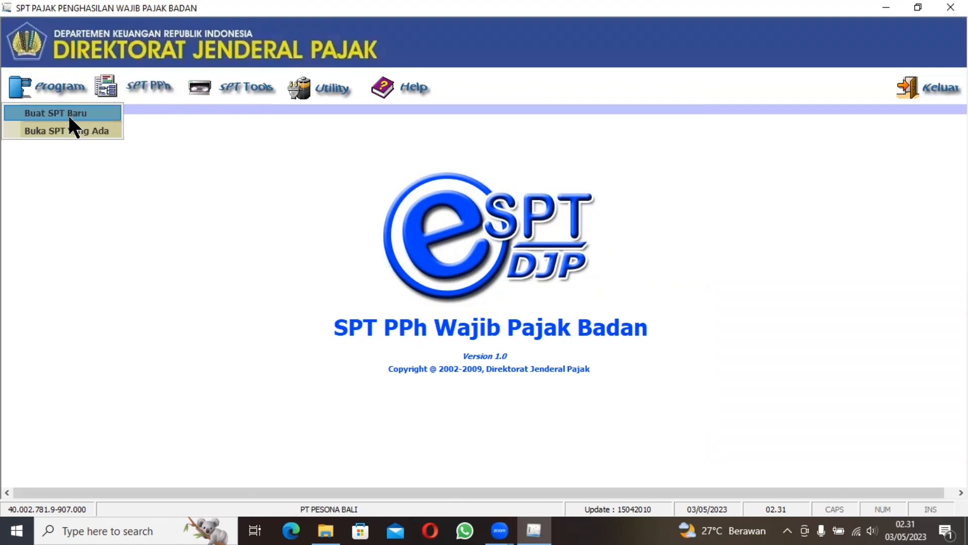
click(69, 117)
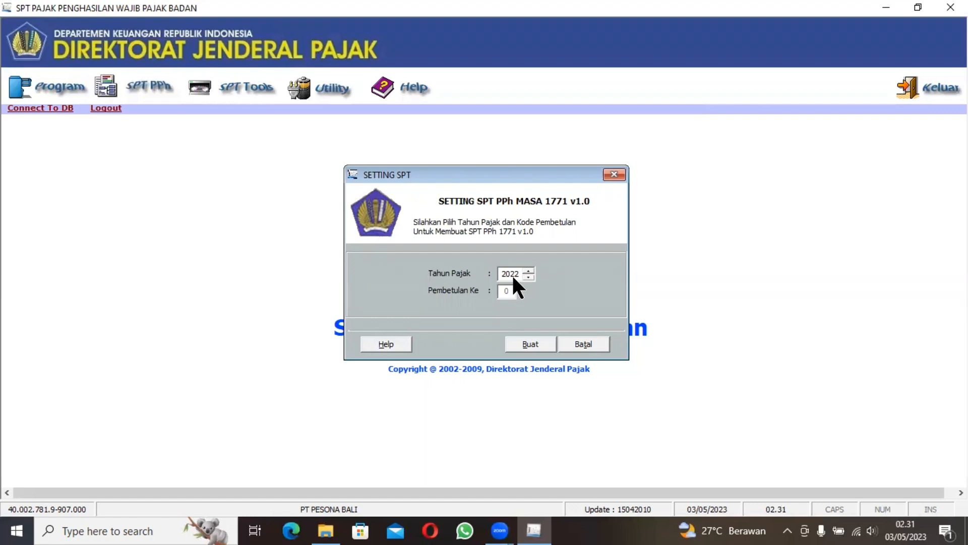
click(614, 175)
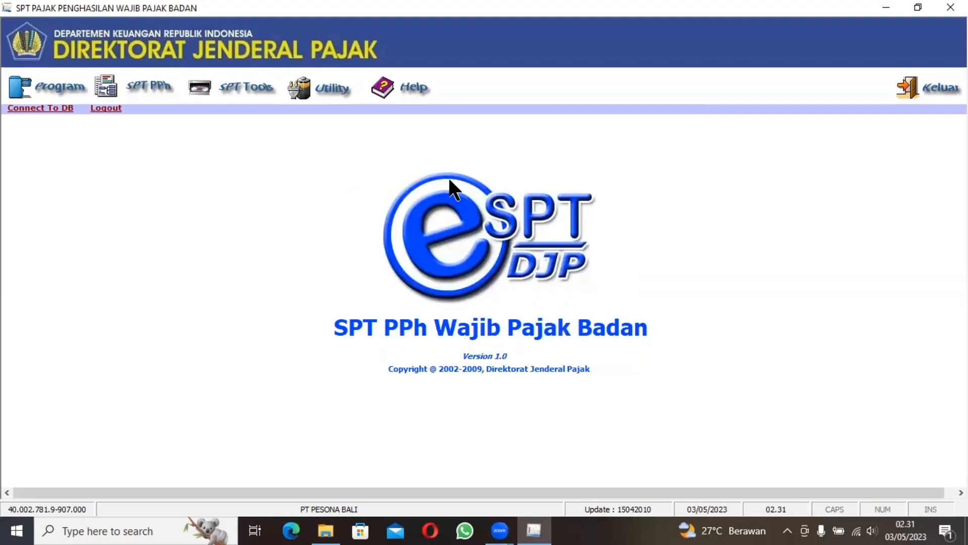
Step: Switch to File Explorer and launch the eSPT application from the eSPT 1771 2010 folder inside DJP
click(326, 531)
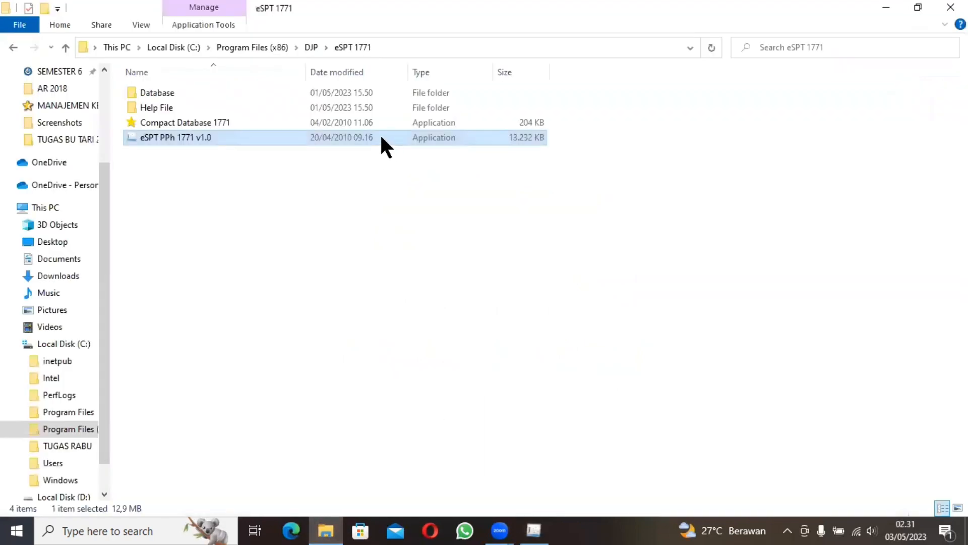
click(12, 48)
double_click(417, 76)
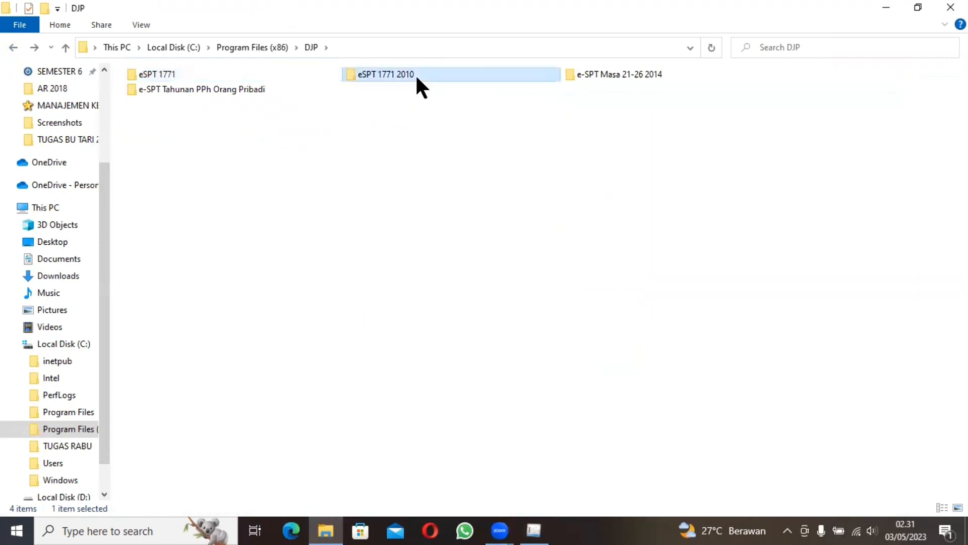
double_click(196, 136)
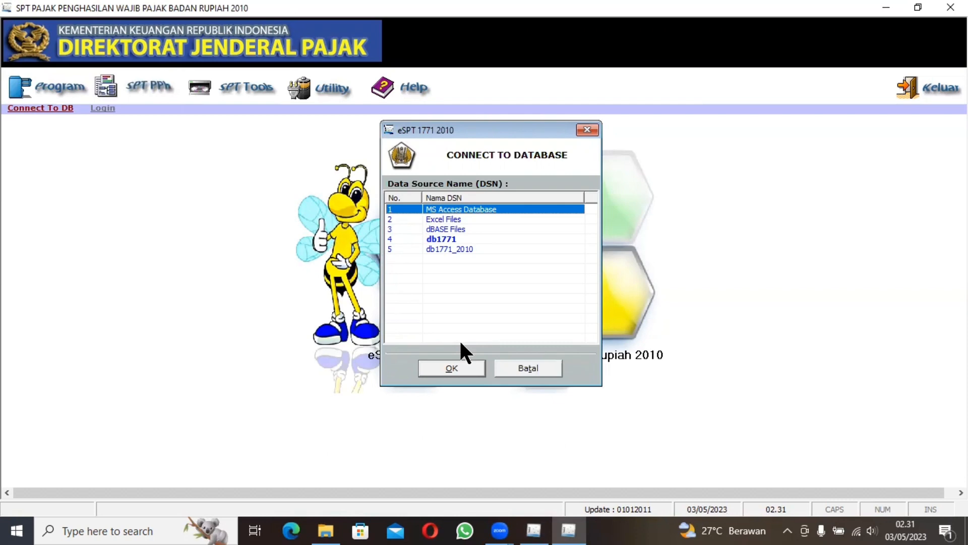
Step: Connect eSPT 1771 2010 to the db1771_2010 data source and log in as administrator with the account password
click(456, 248)
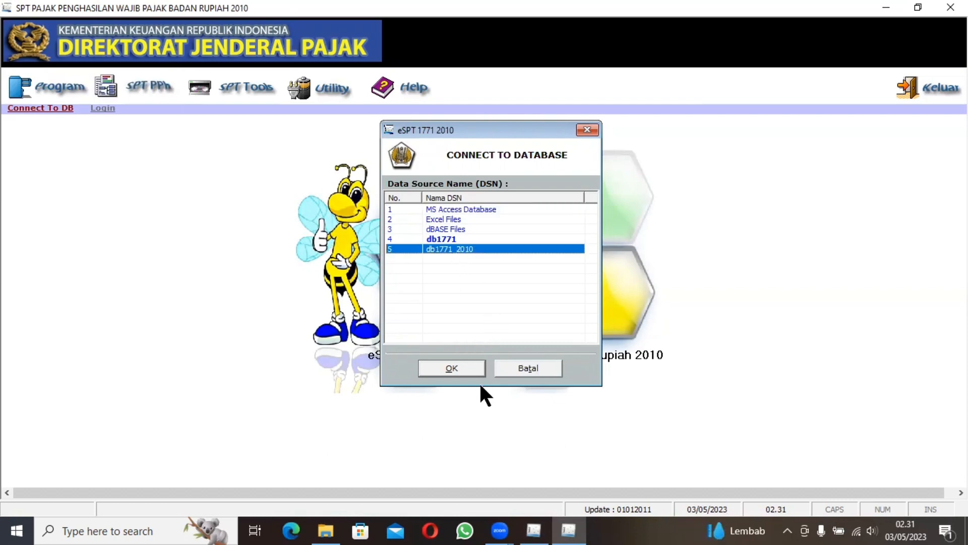
click(465, 366)
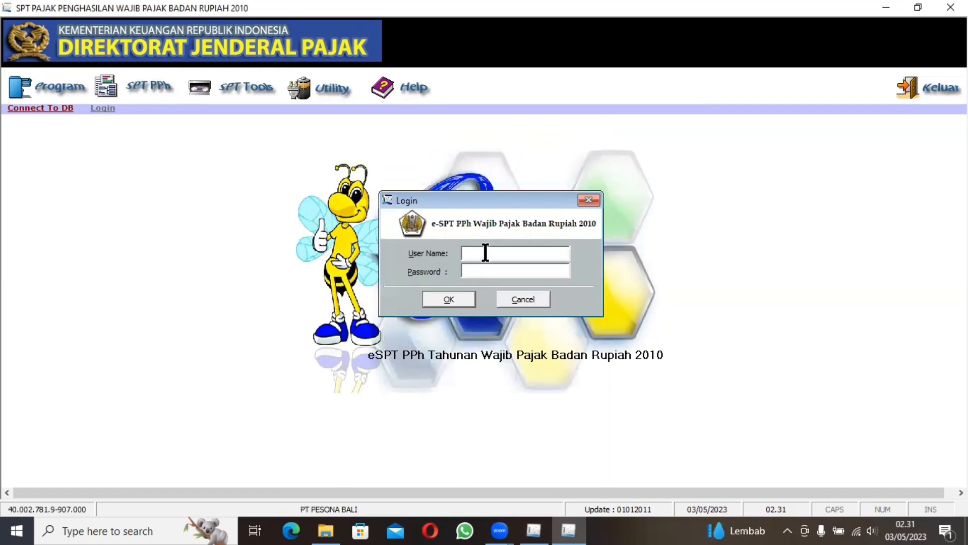
text(administrator)
click(512, 274)
text(123)
click(455, 297)
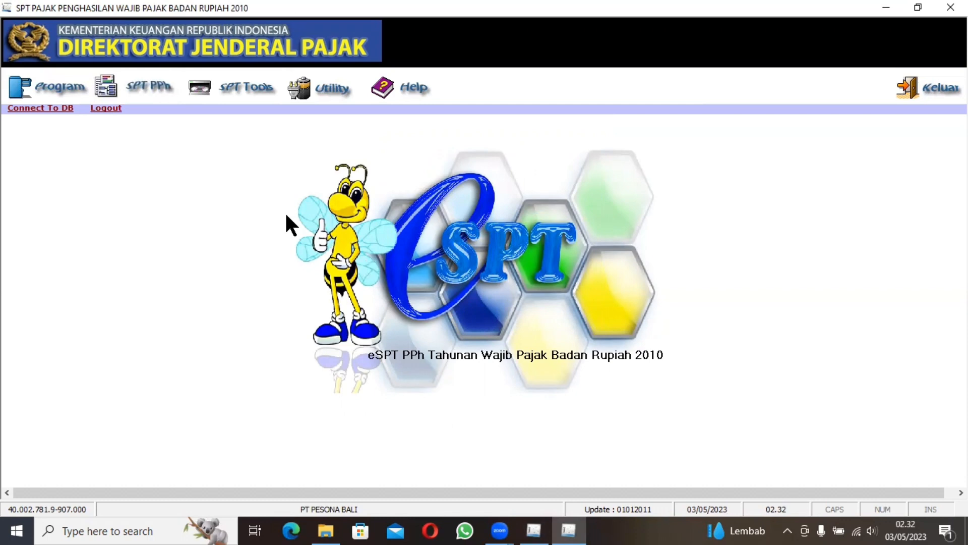
Step: Open the existing SPT for tax year 2021, Pembetulan 0, for editing and revision
click(61, 81)
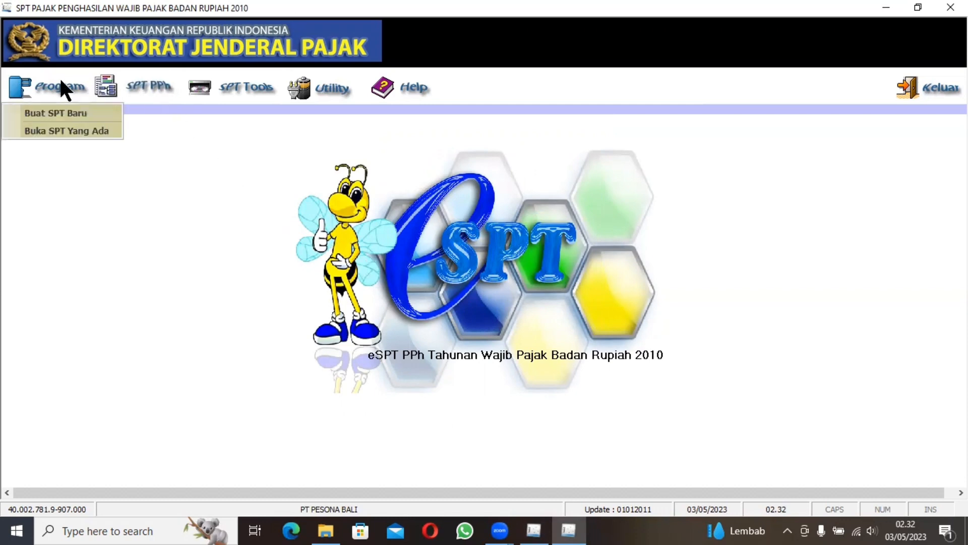
click(60, 130)
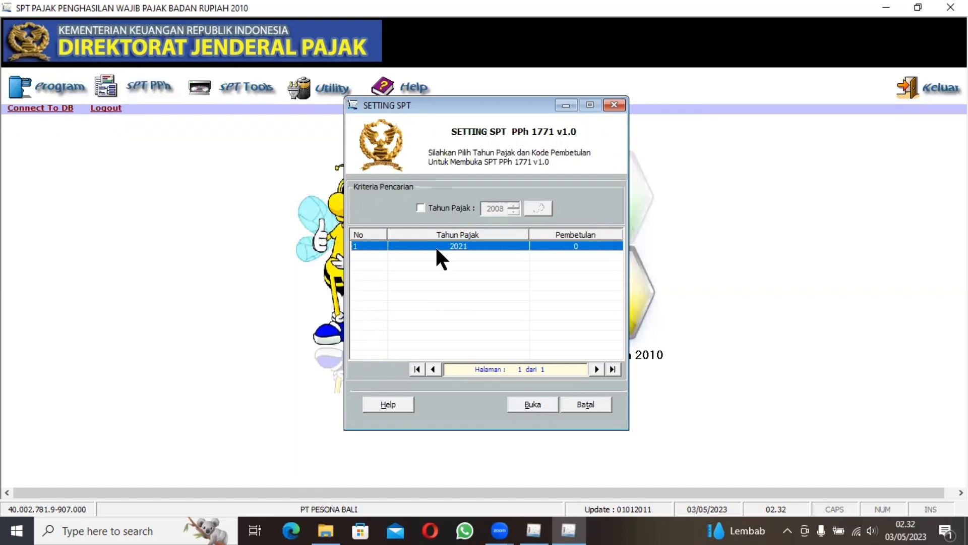
click(532, 404)
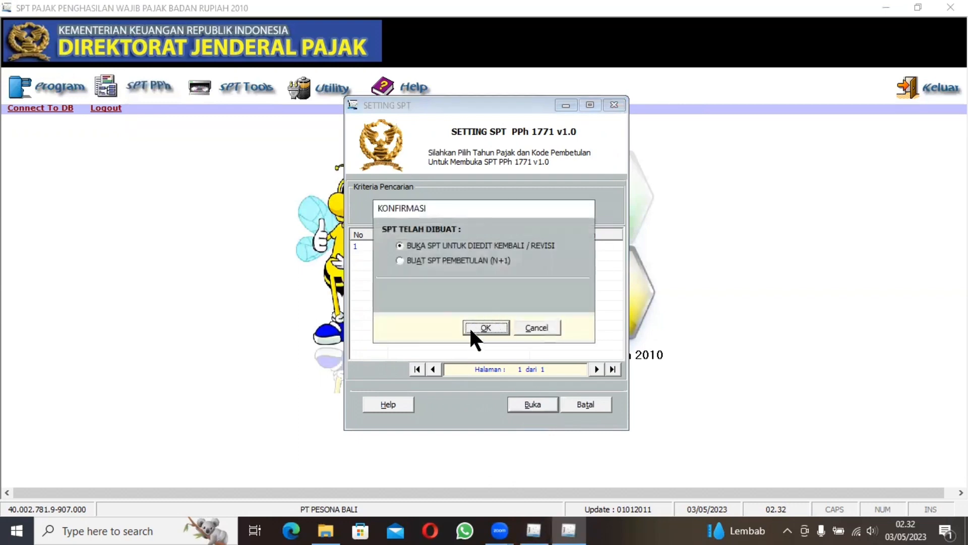
click(470, 326)
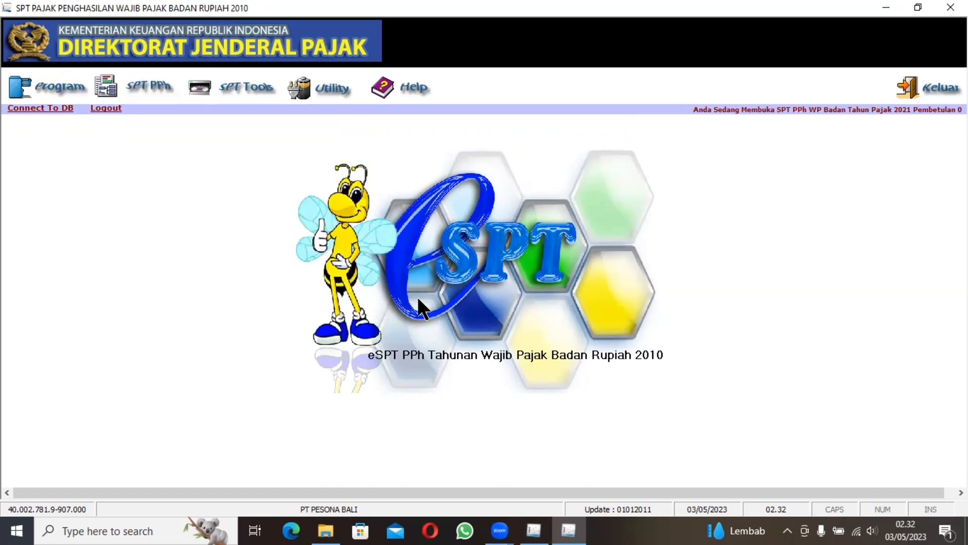
Step: Open the Transkrip Kutipan Elemen Laporan Keuangan, go to its Laba / Rugi section and save the data
click(147, 85)
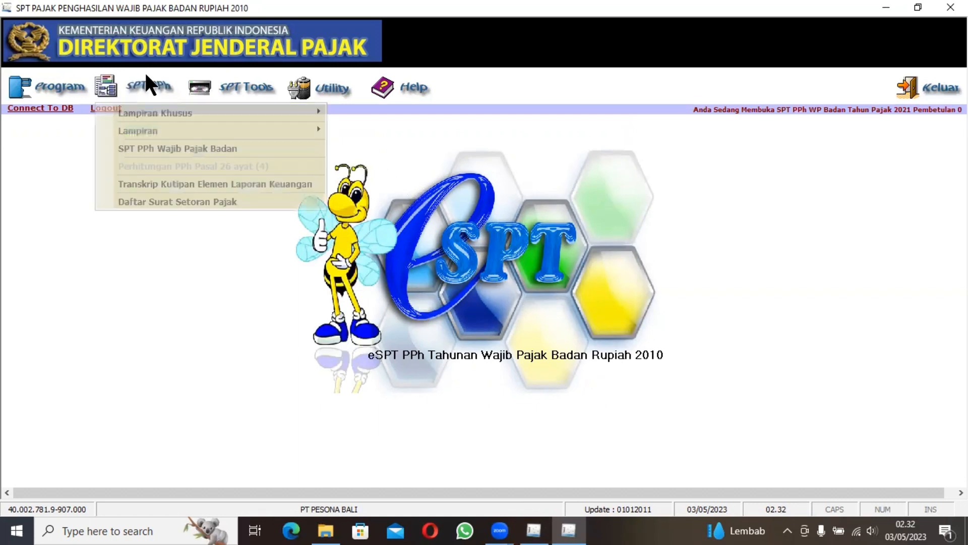
click(238, 184)
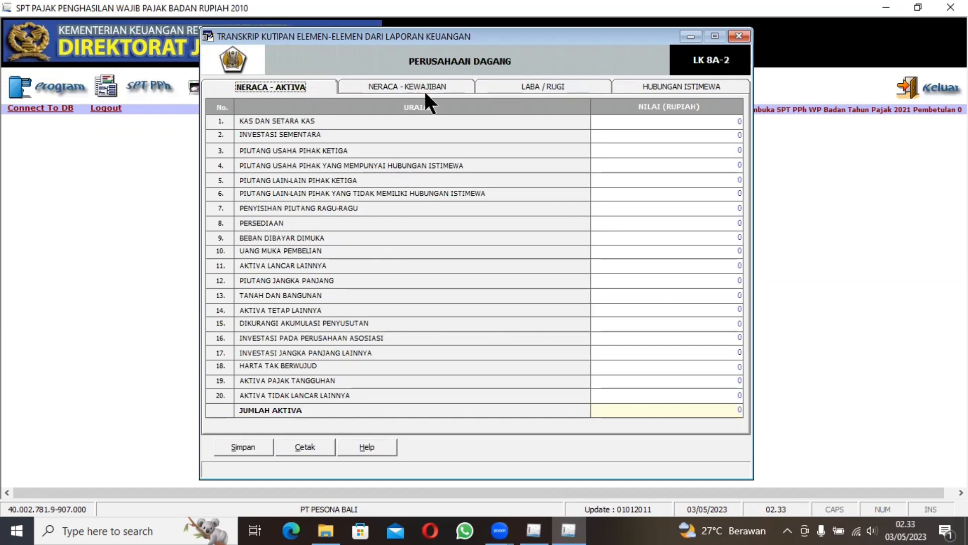
click(519, 83)
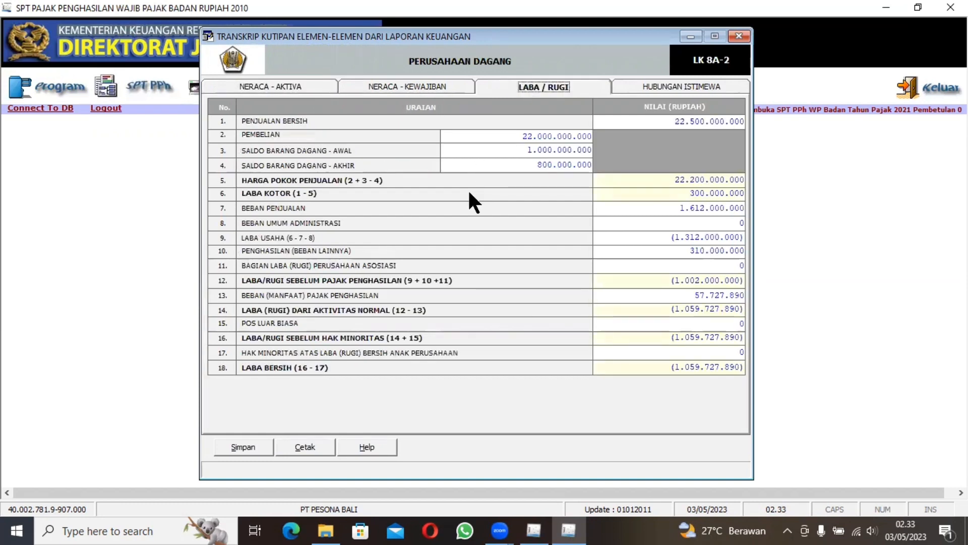
click(239, 447)
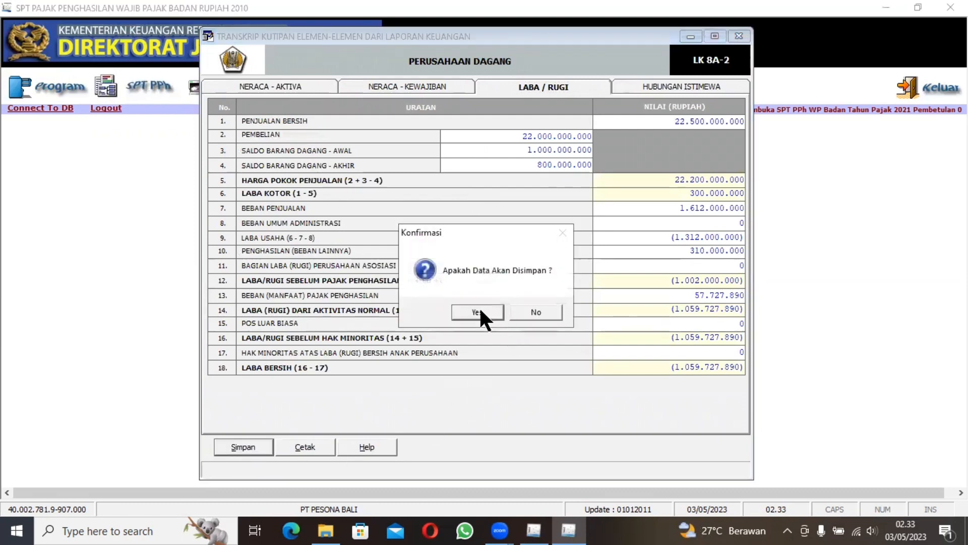
click(480, 310)
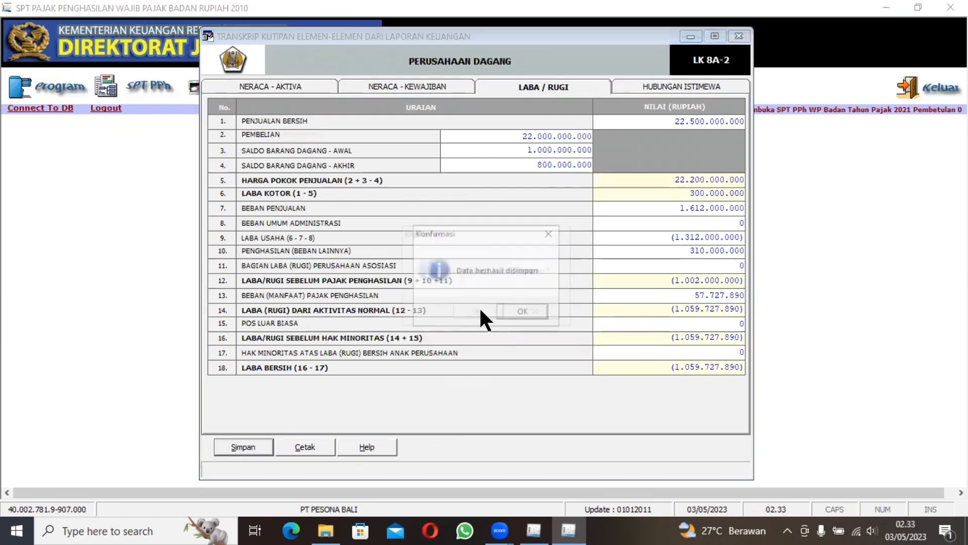
click(508, 313)
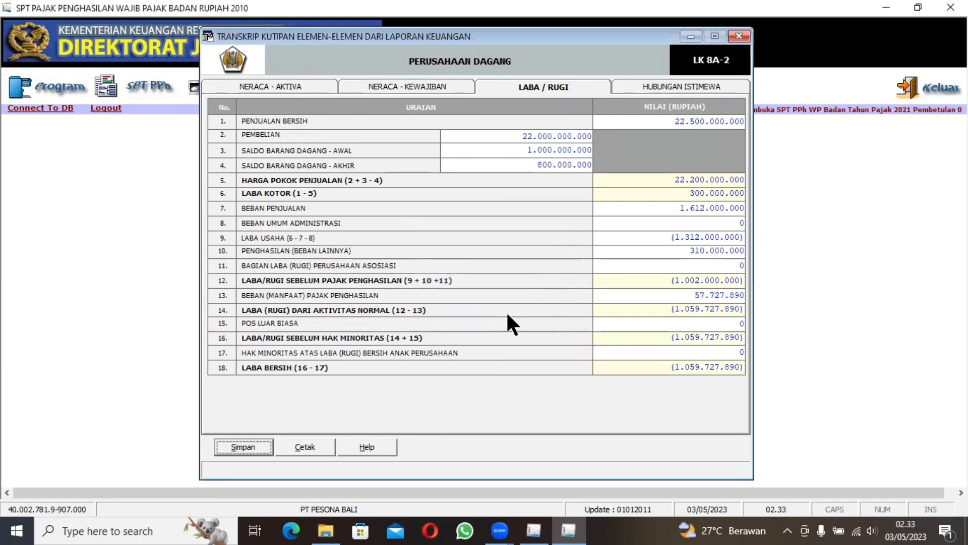
Step: Close the transcript, review the Daftar Penyusutan dan Amortisasi Fiskal special attachment and its blank new-asset entry form, and close both without adding data
click(739, 37)
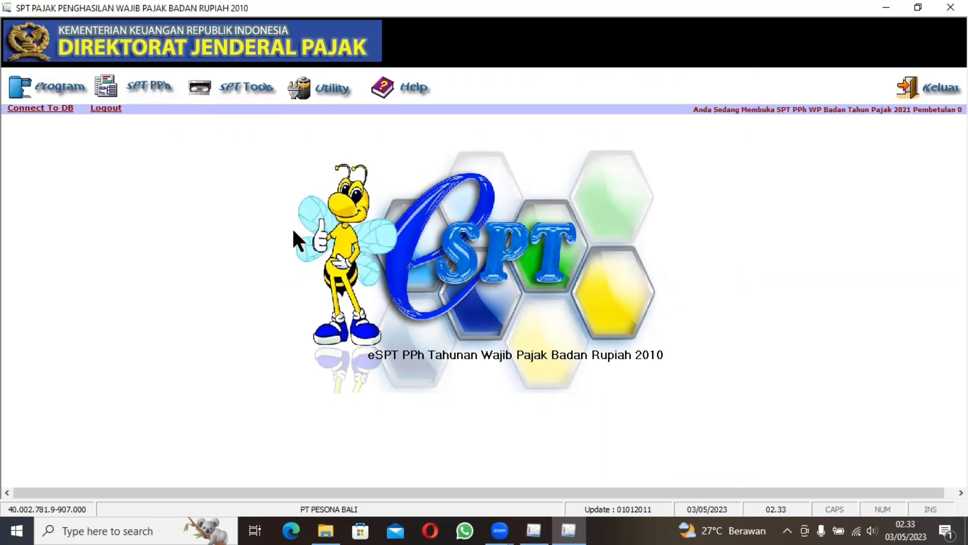
click(126, 78)
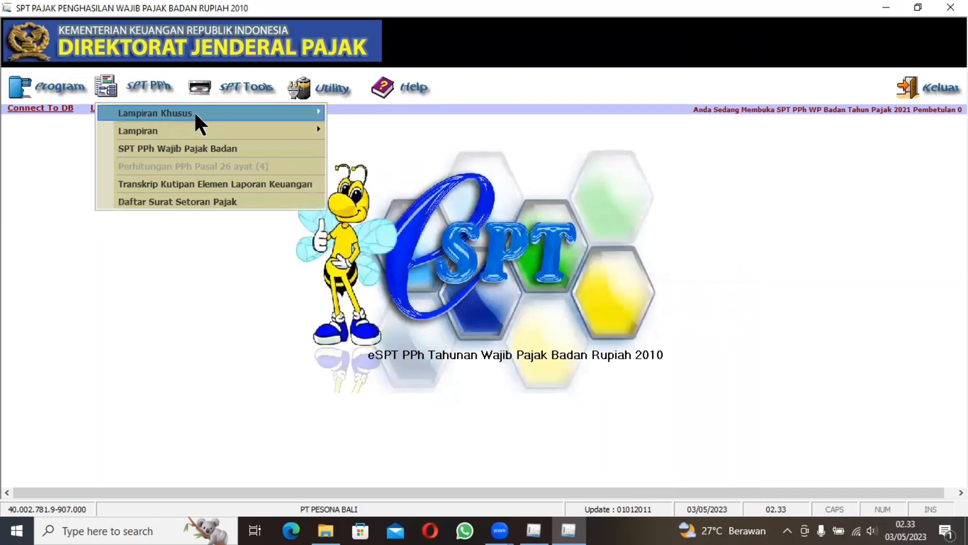
mouse_move(315, 116)
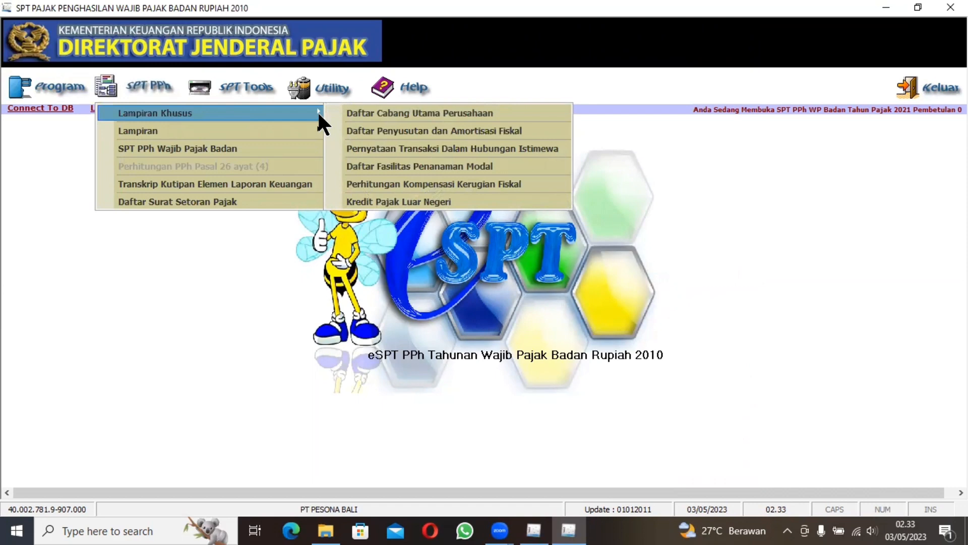
click(377, 144)
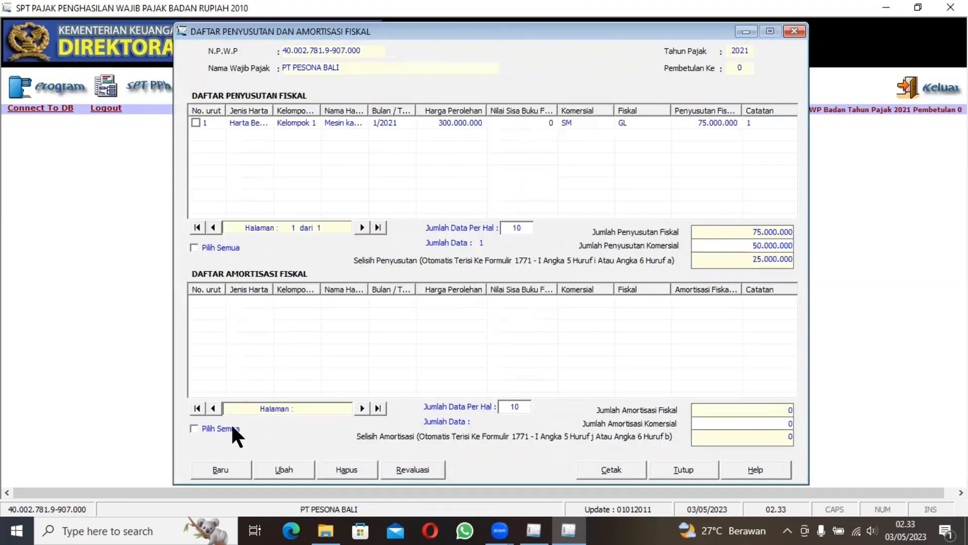
click(228, 467)
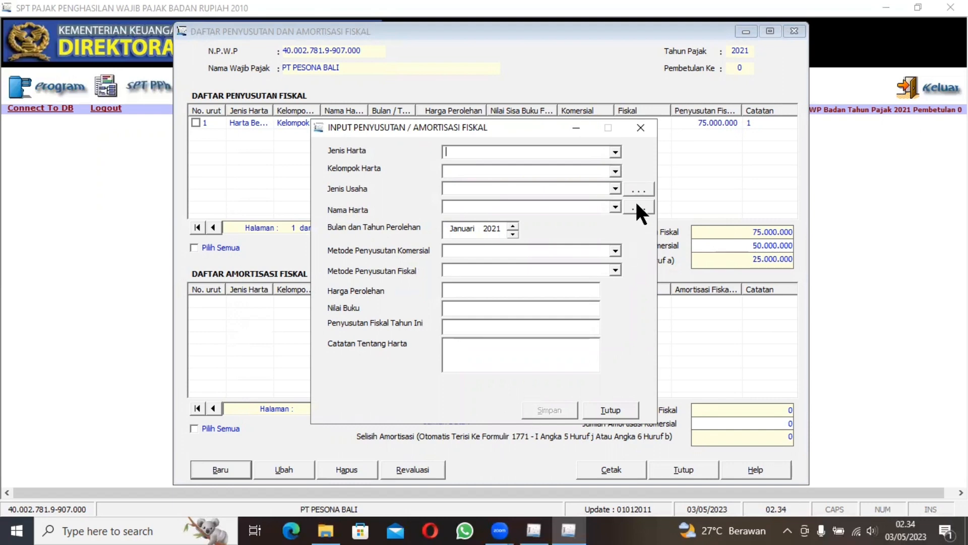
click(640, 128)
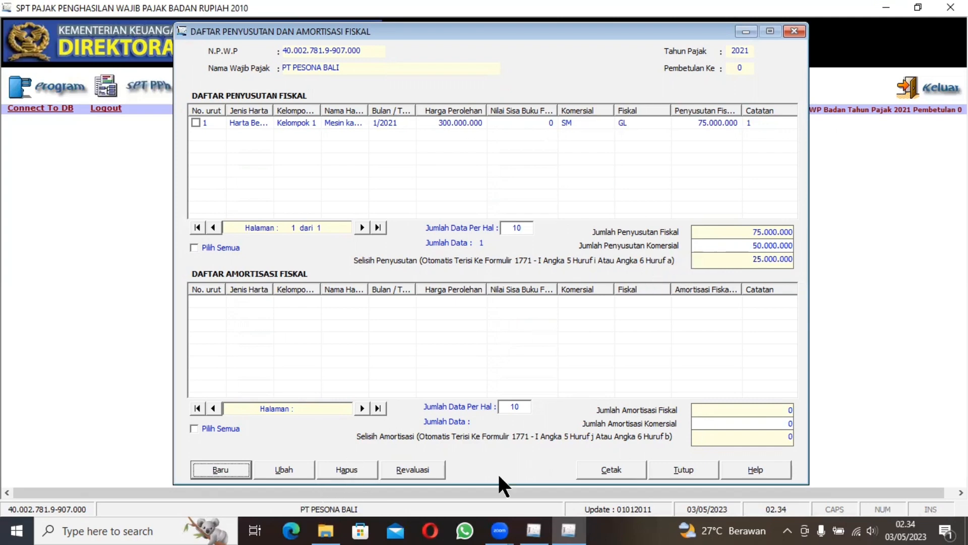
click(676, 470)
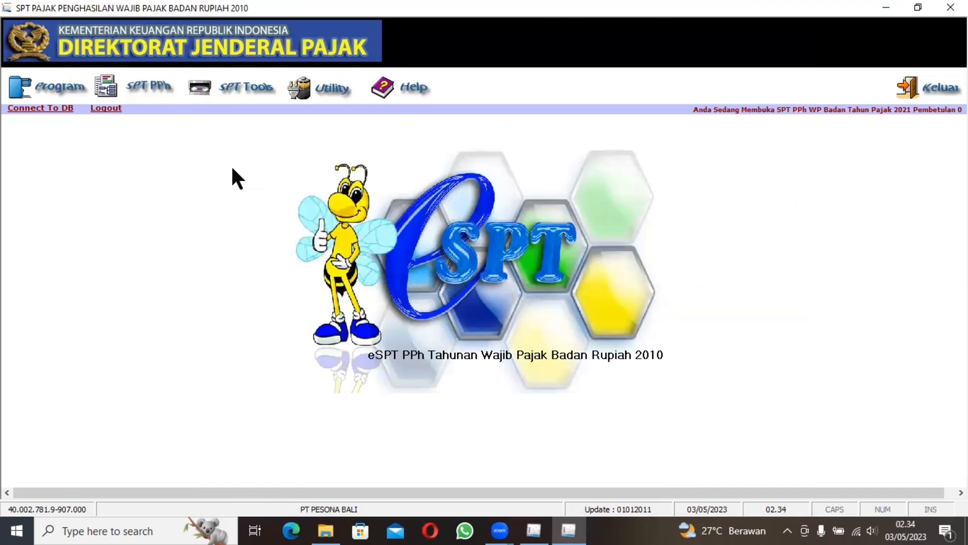
Step: Review Formulir 1771-VI and the blank entry form for capital participation in affiliated companies under Bagian A, closing both without adding data
click(141, 85)
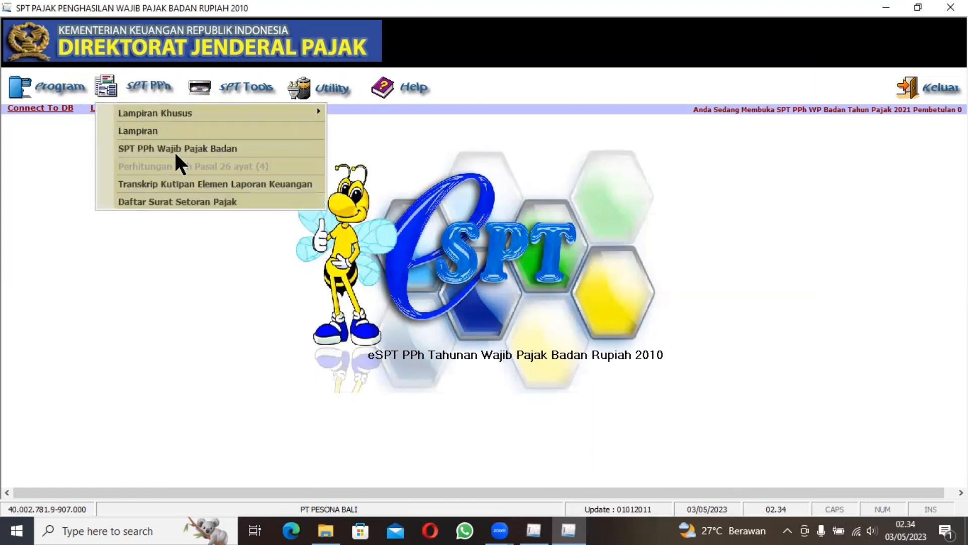
mouse_move(278, 134)
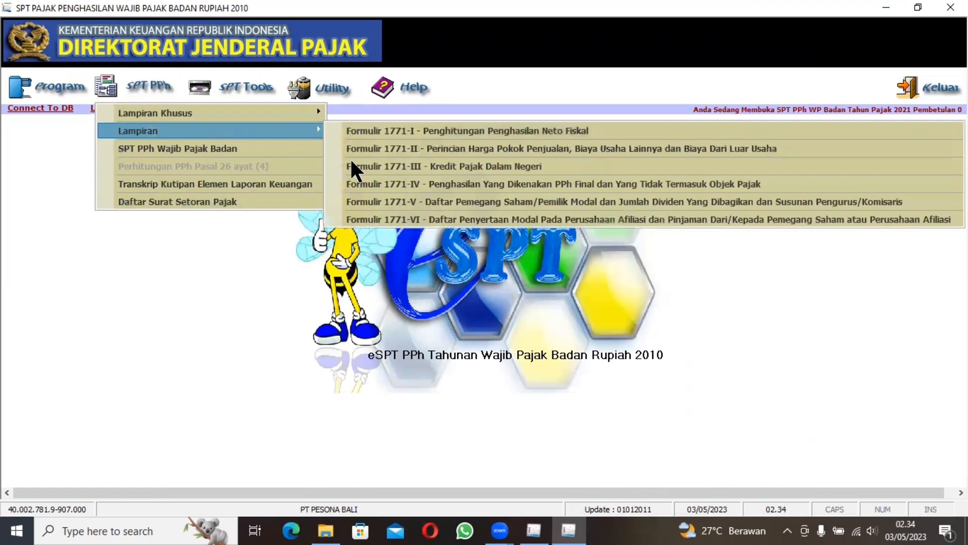
click(374, 220)
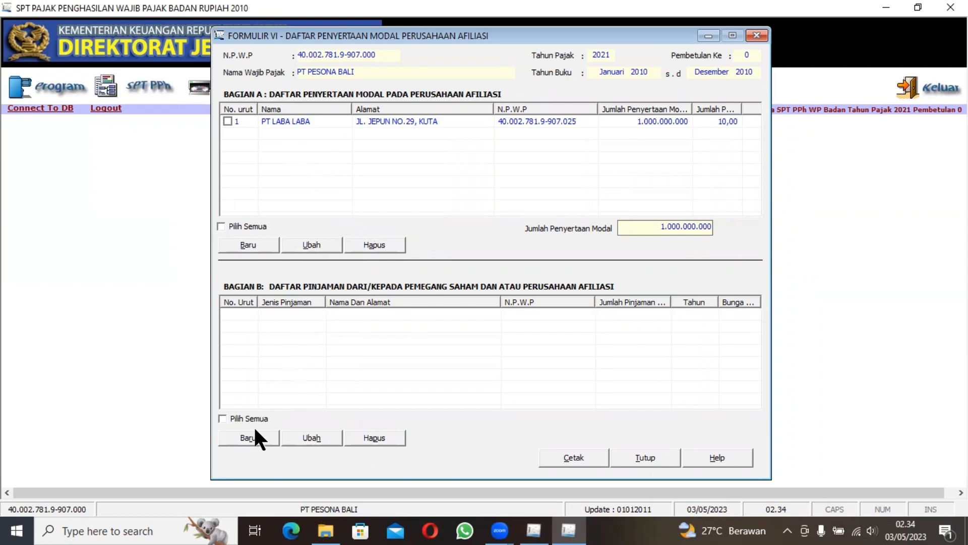
click(233, 245)
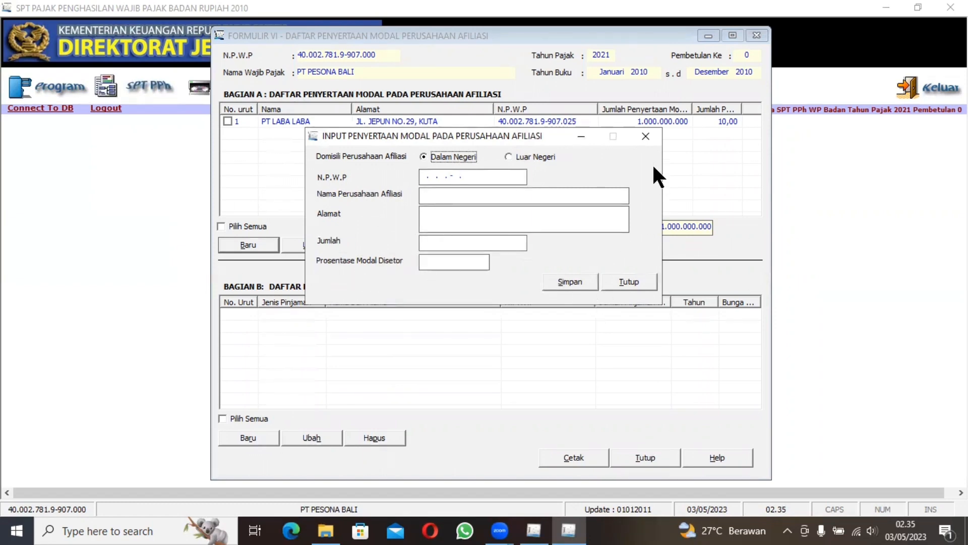
click(648, 135)
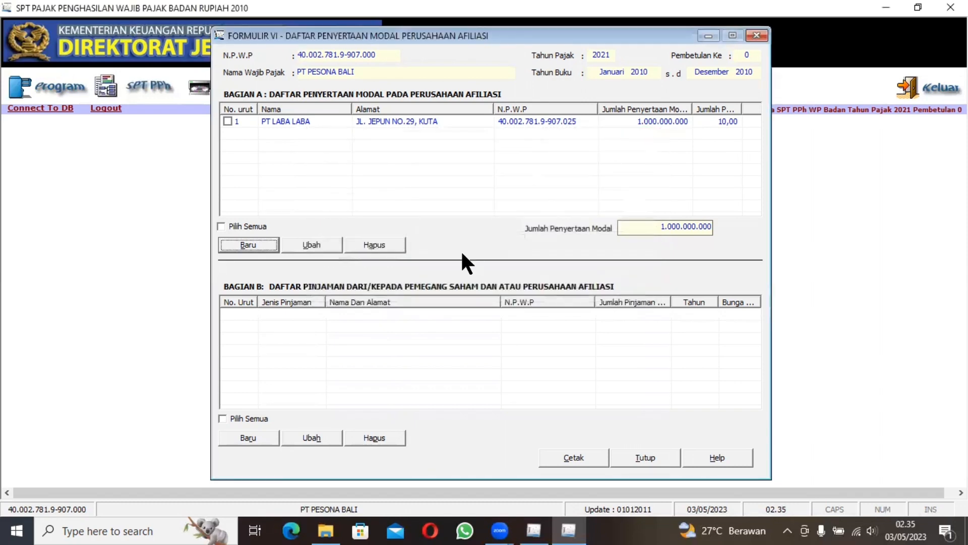
click(755, 36)
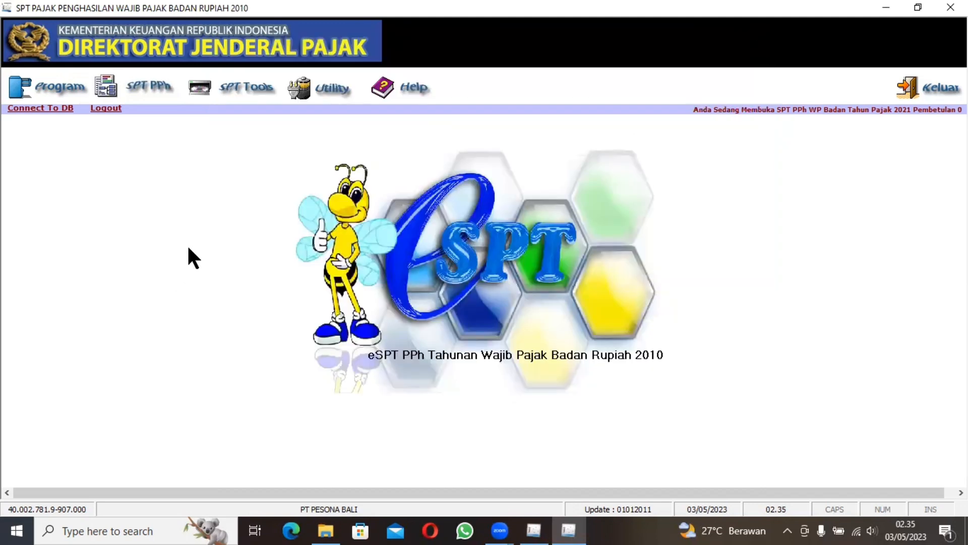
Step: Review Formulir 1771-V with its shareholders and management lists, try to add a new shareholder in Bagian A, and close the form
click(127, 93)
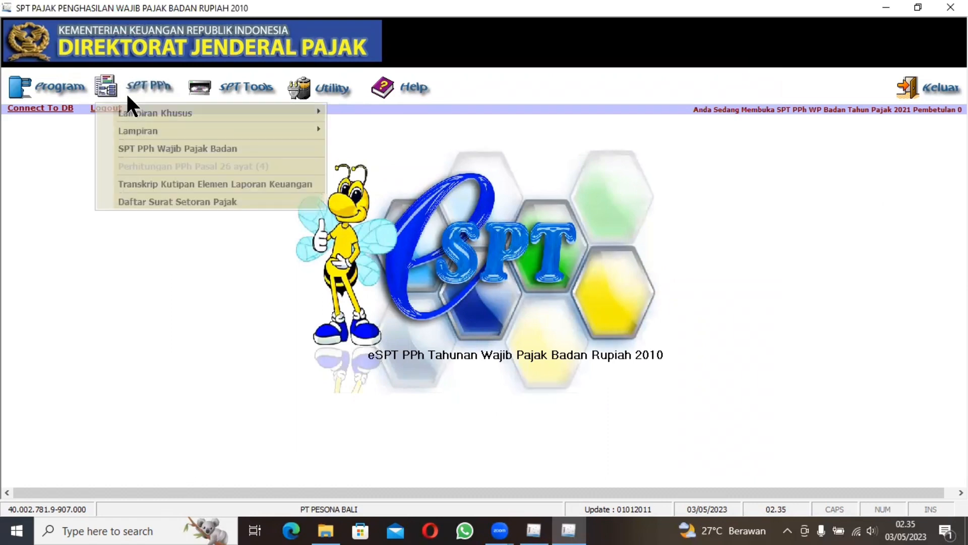
mouse_move(235, 132)
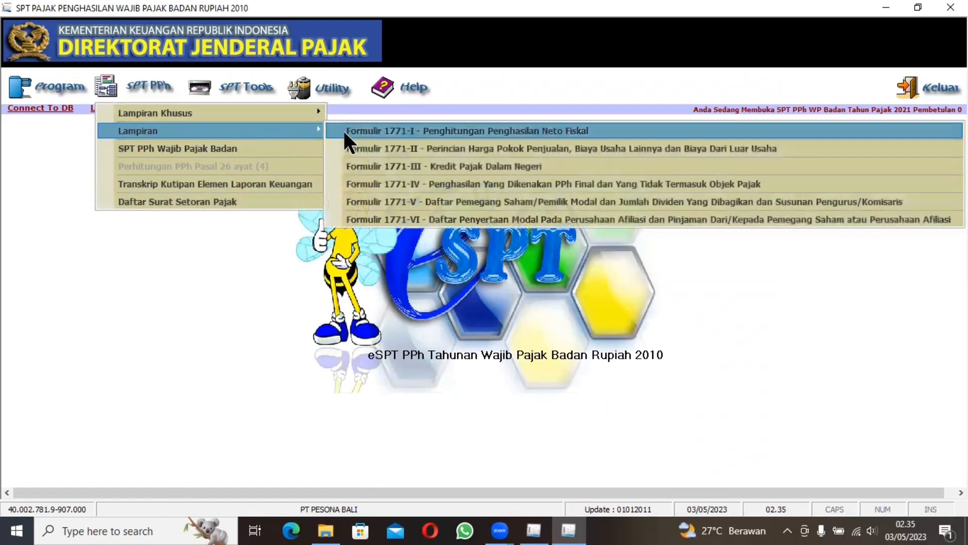
click(379, 201)
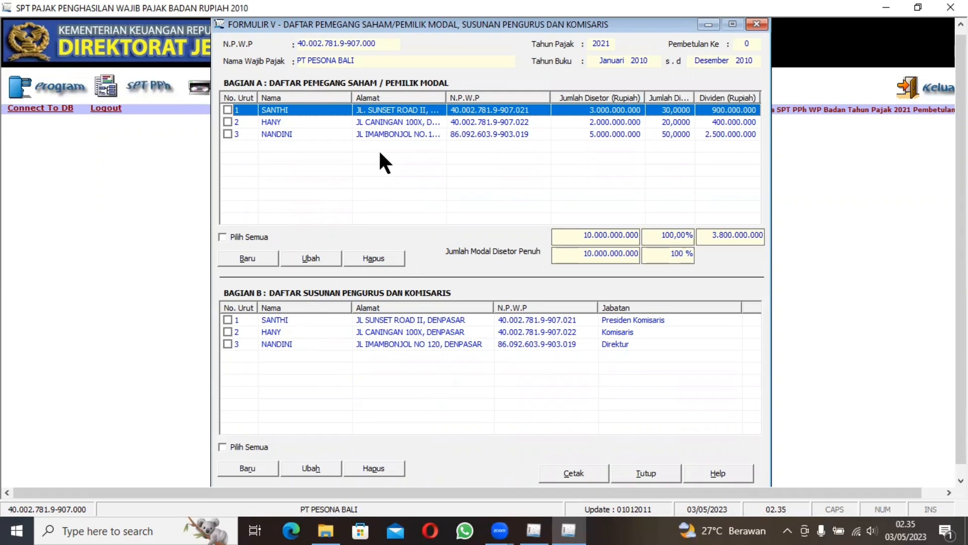
click(240, 261)
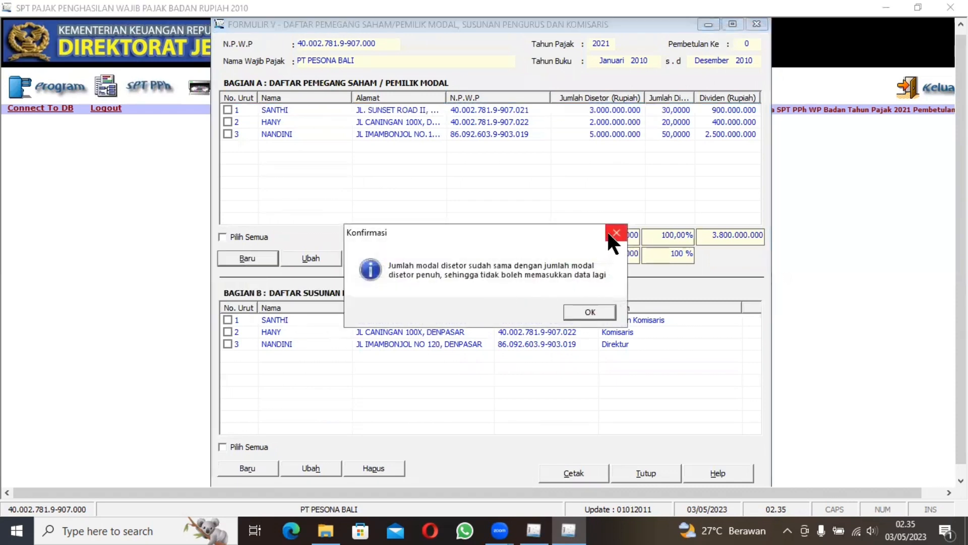
click(609, 233)
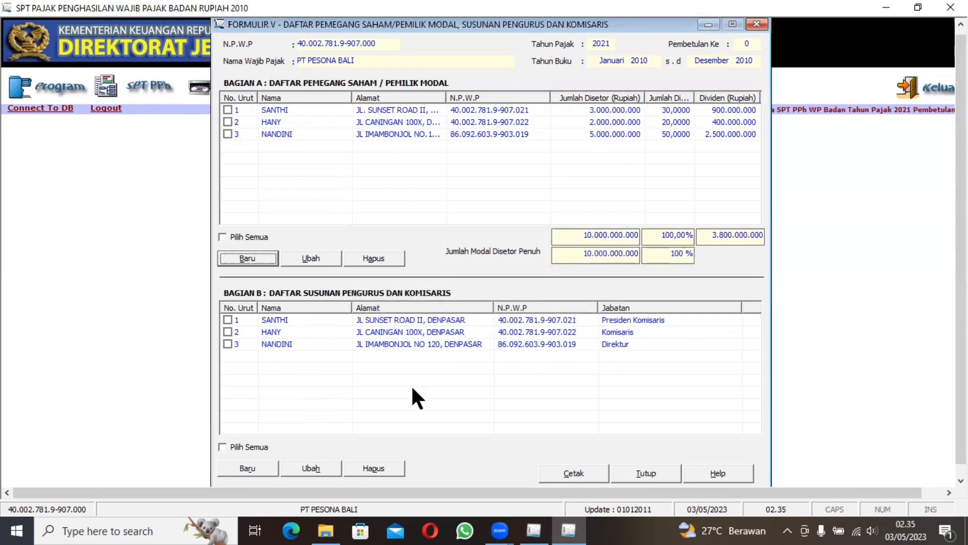
click(644, 474)
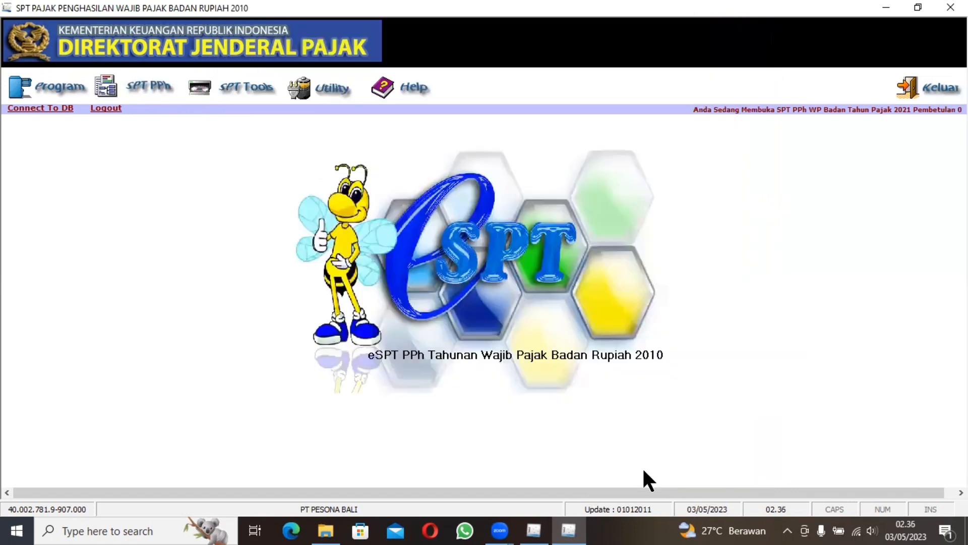
Step: Review both pages of Formulir 1771-IV on final-taxed and non-taxable income, and save its data on closing
click(133, 88)
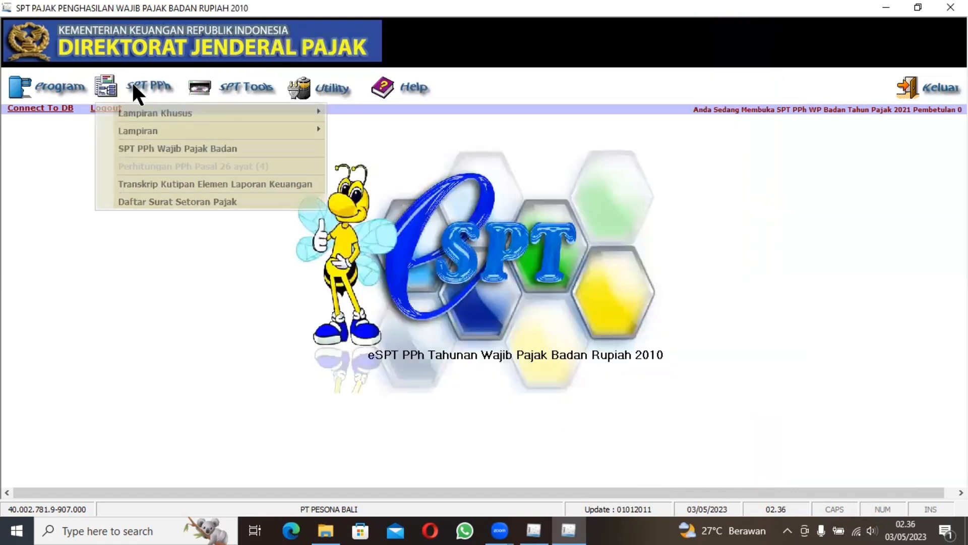
mouse_move(251, 131)
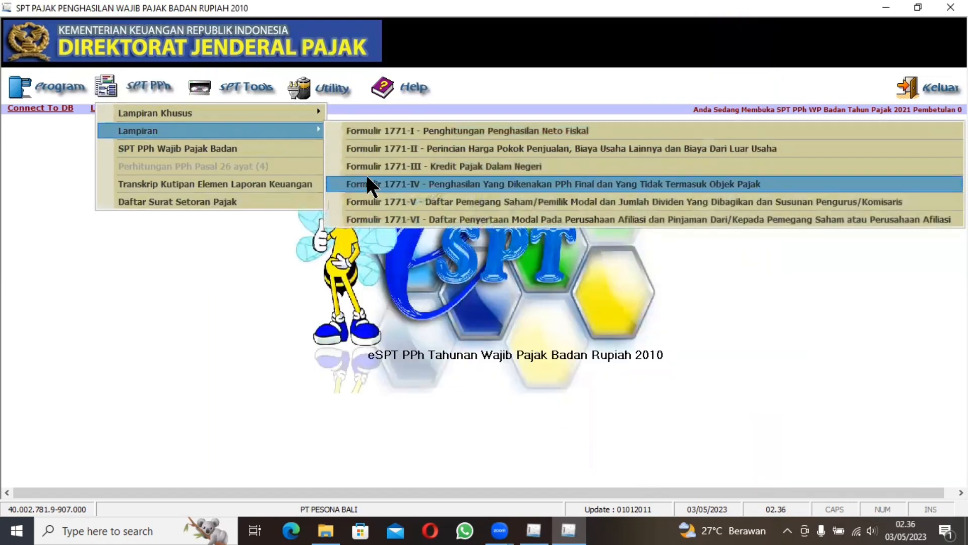
click(371, 184)
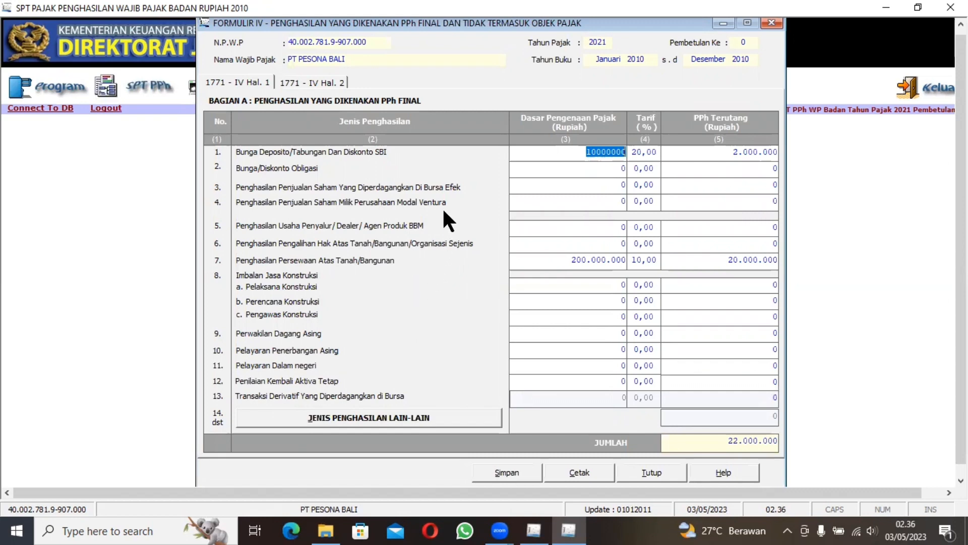
click(329, 85)
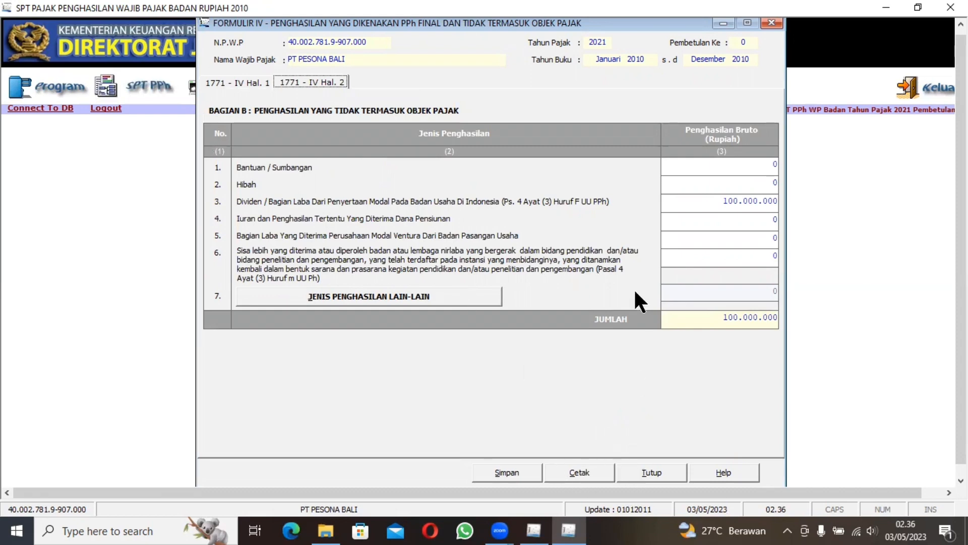
click(772, 22)
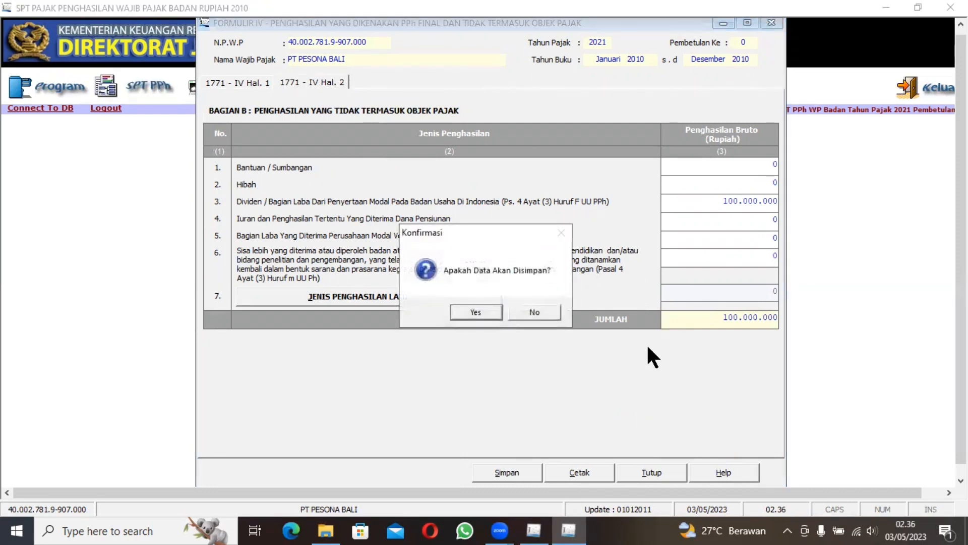
click(483, 313)
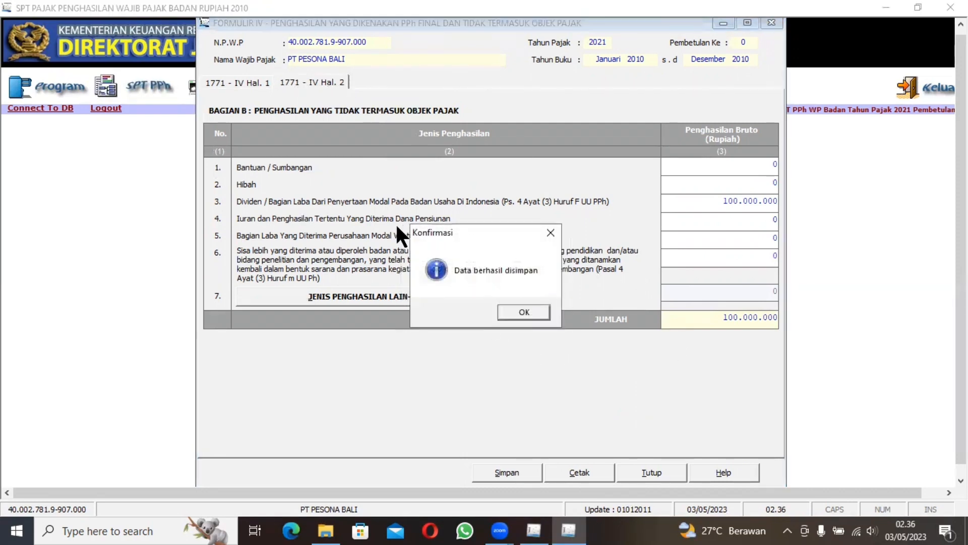
click(527, 313)
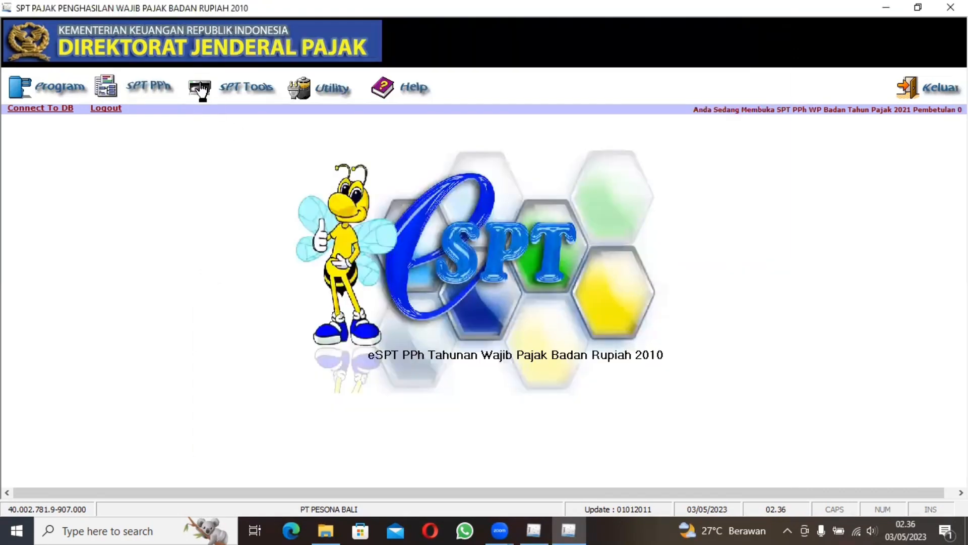
Step: Review Formulir 1771-III, Kredit Pajak Dalam Negeri, including its withheld tax totals, and close it
click(160, 90)
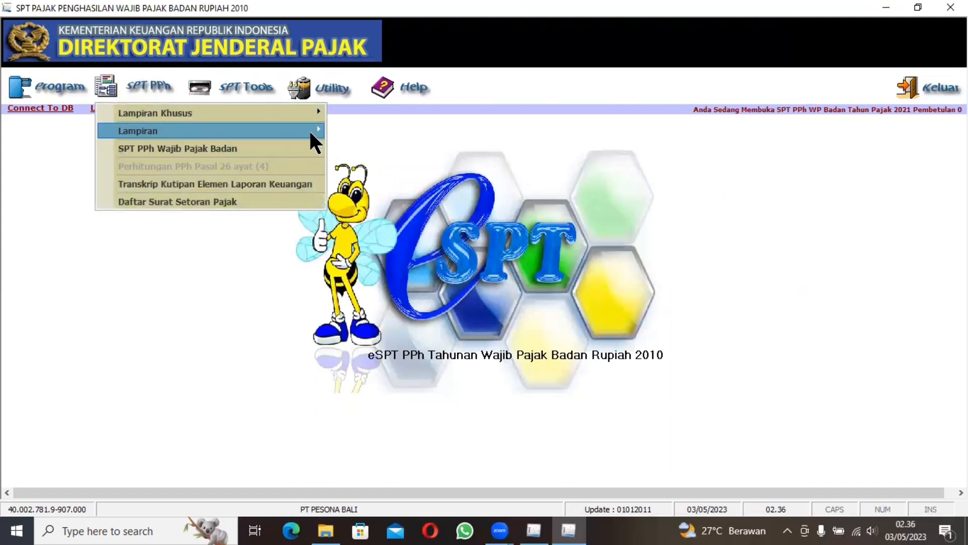
mouse_move(308, 132)
click(353, 166)
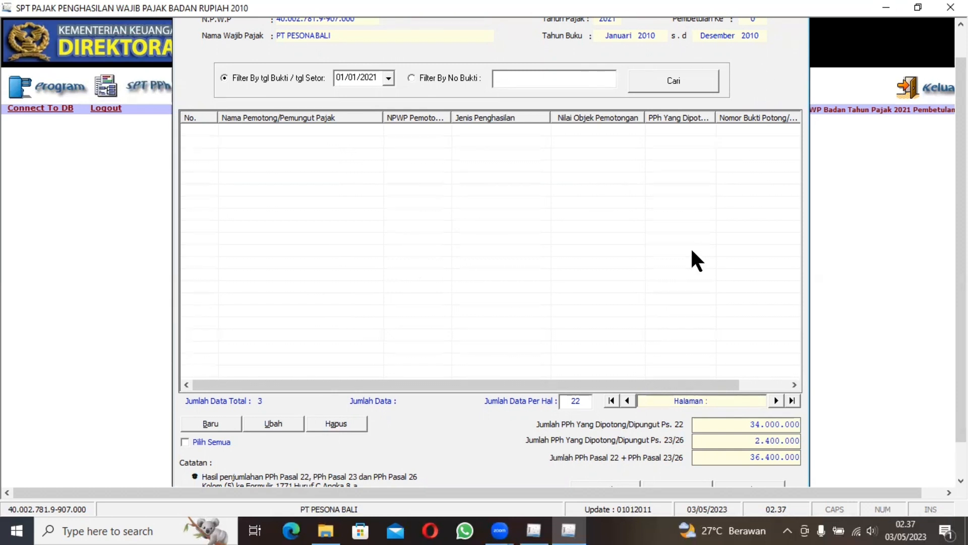
click(960, 25)
click(961, 24)
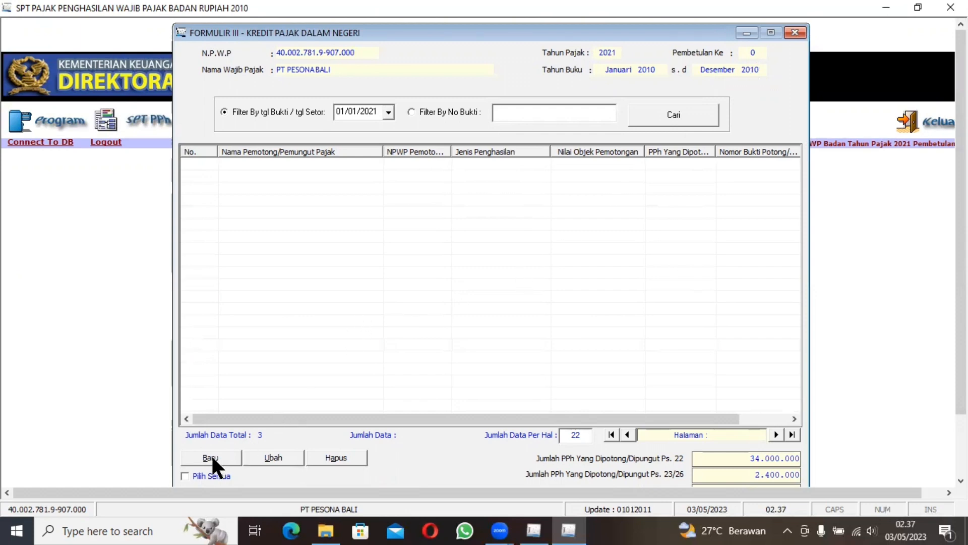
click(795, 33)
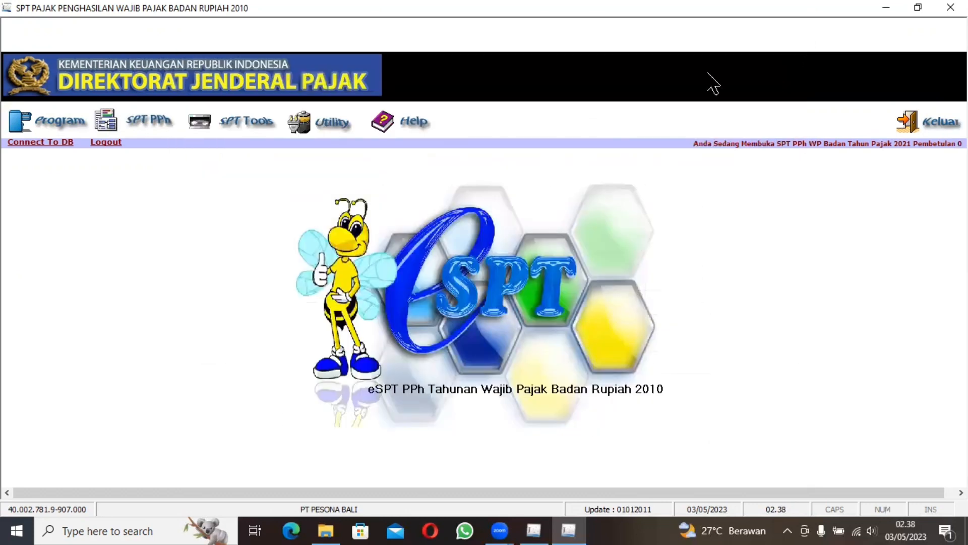
Step: Open Formulir 1771-II with the breakdown of cost of goods sold and business expenses, and save its data
click(156, 122)
mouse_move(234, 165)
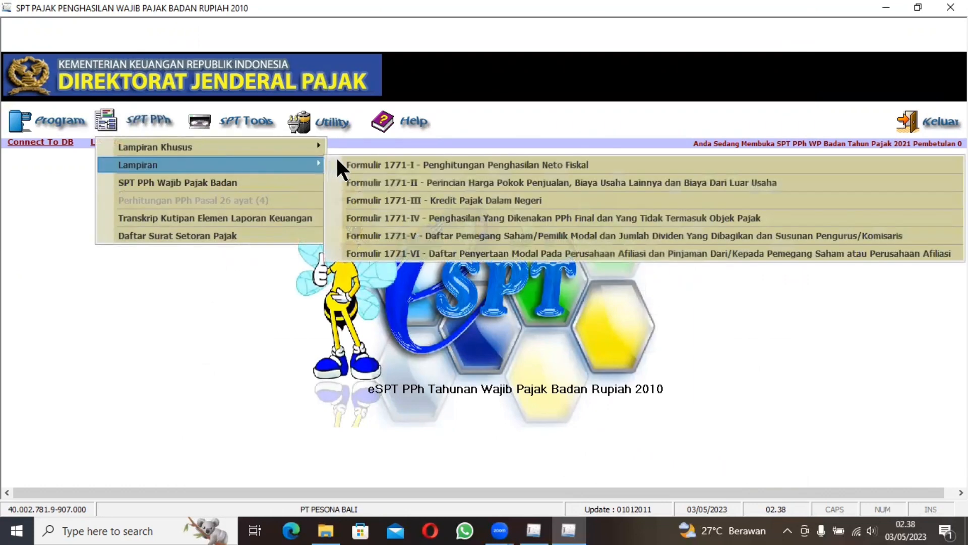
click(369, 174)
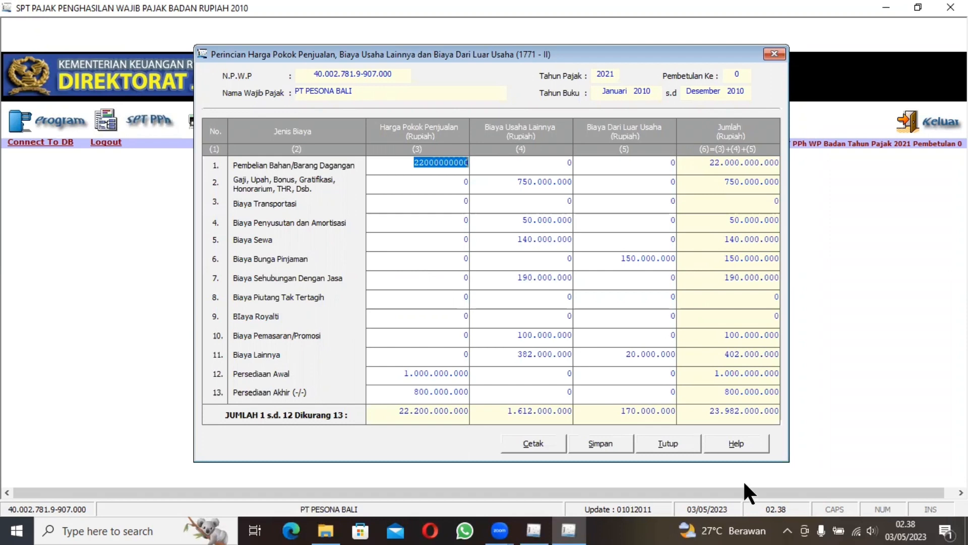
click(604, 442)
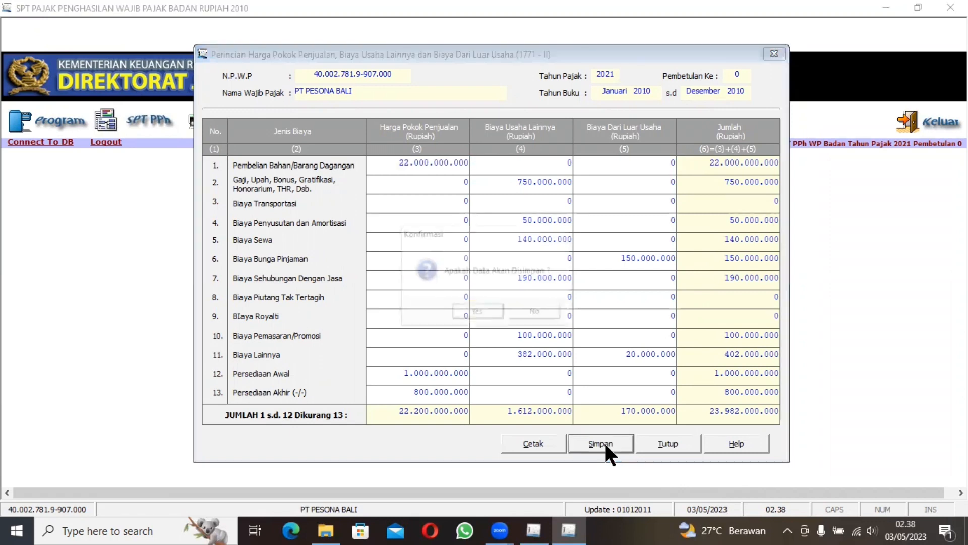
click(480, 312)
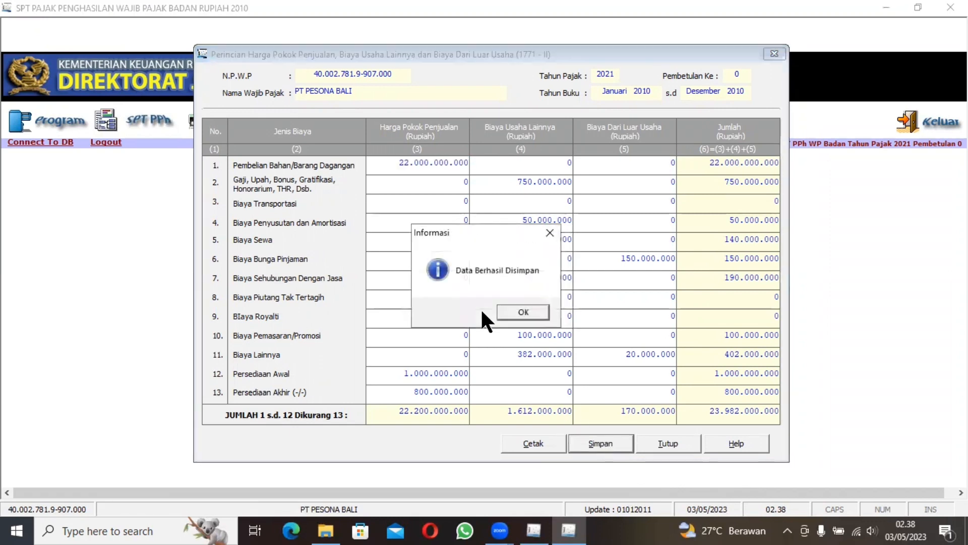
click(510, 313)
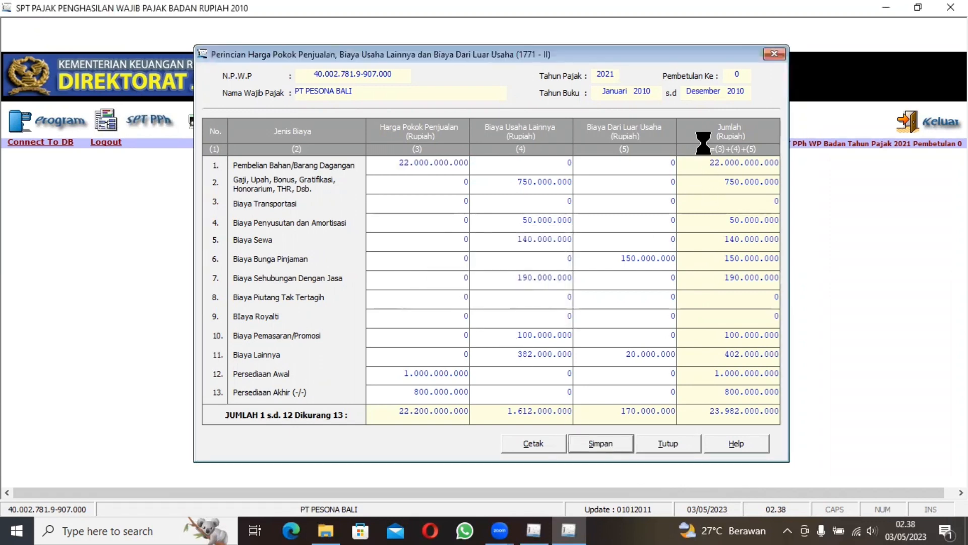
Step: Close Formulir 1771-II and review all three pages of Formulir 1771-I, Penghitungan Penghasilan Neto Fiskal
click(774, 54)
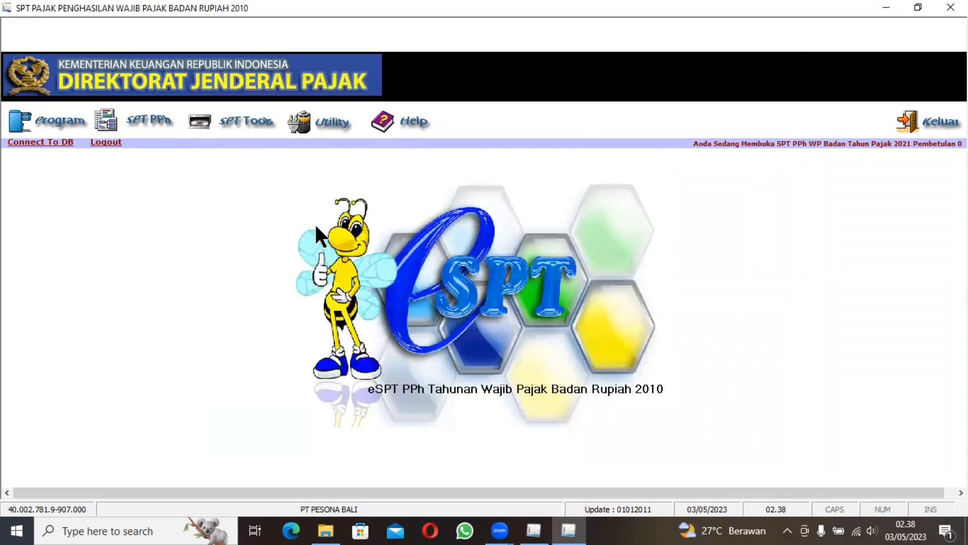
click(139, 120)
mouse_move(288, 156)
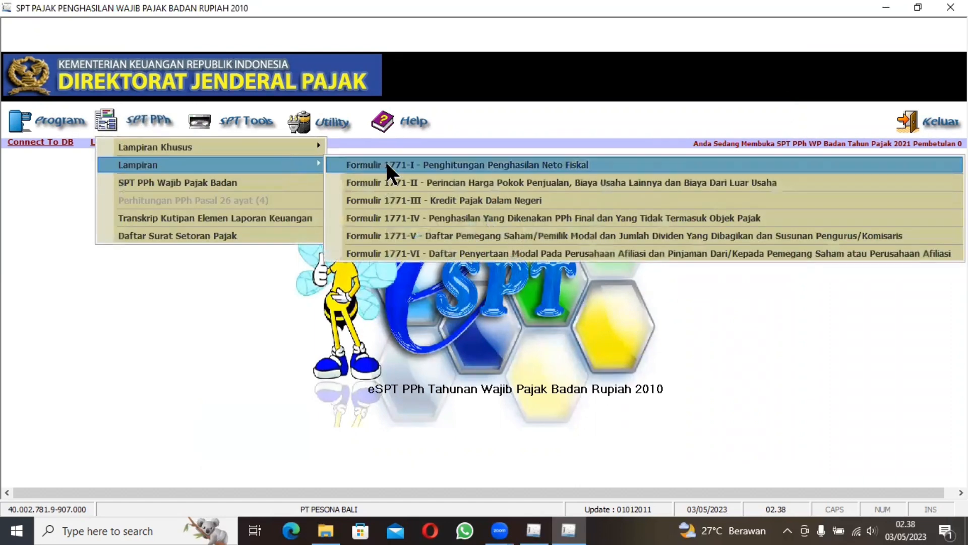
click(385, 160)
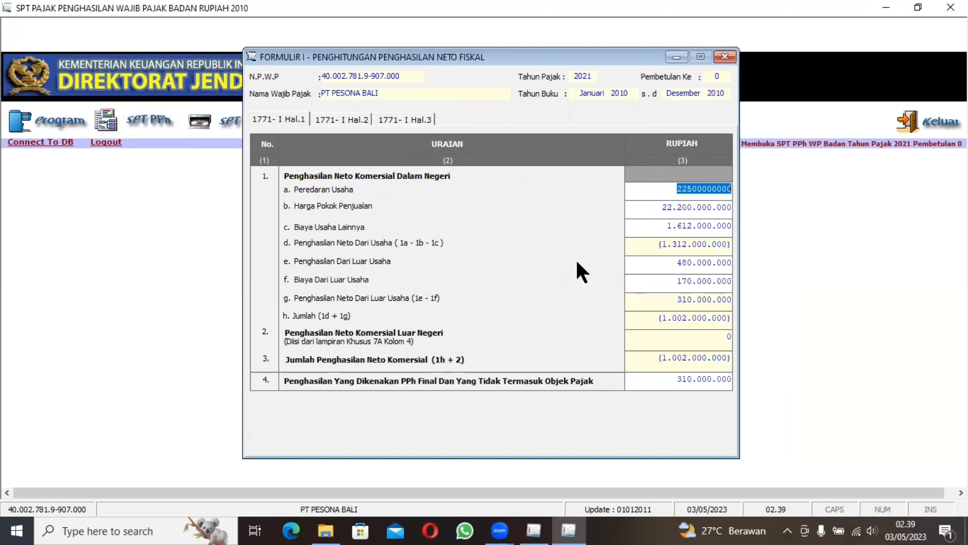
click(349, 120)
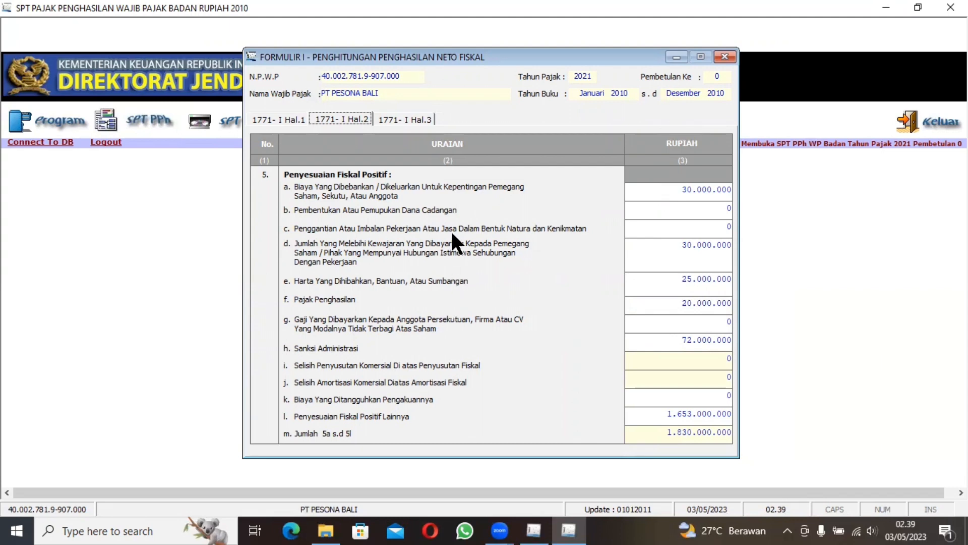
click(406, 115)
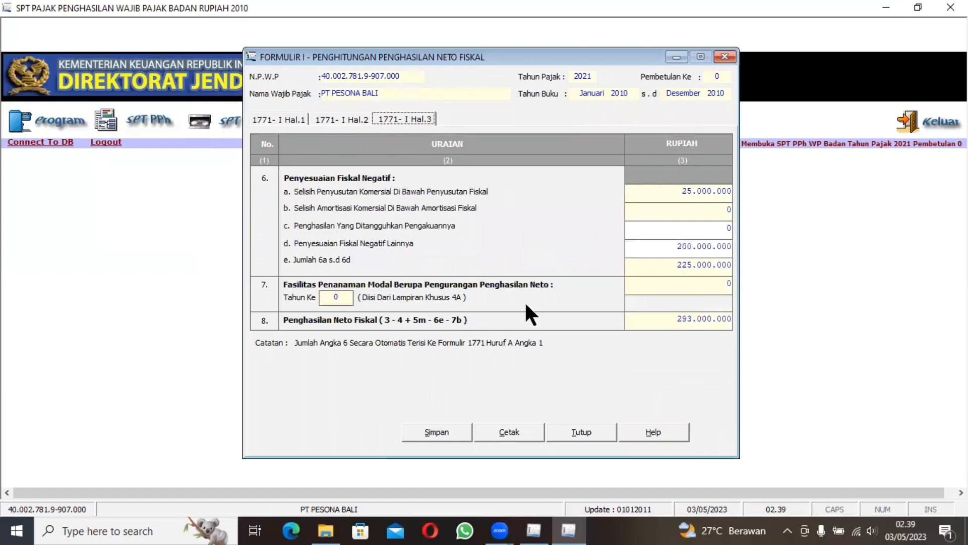
Step: Save the data of Formulir 1771-I and close the form
click(423, 432)
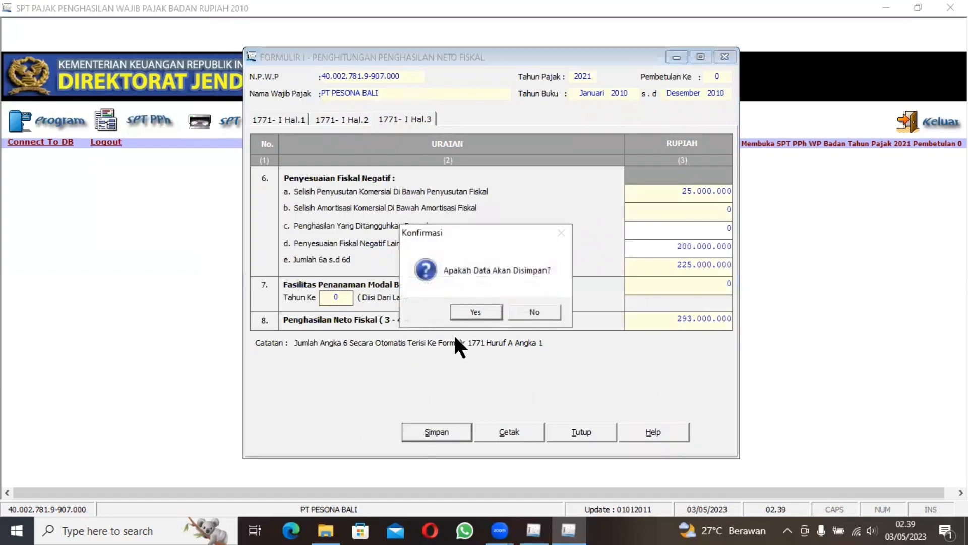
click(476, 312)
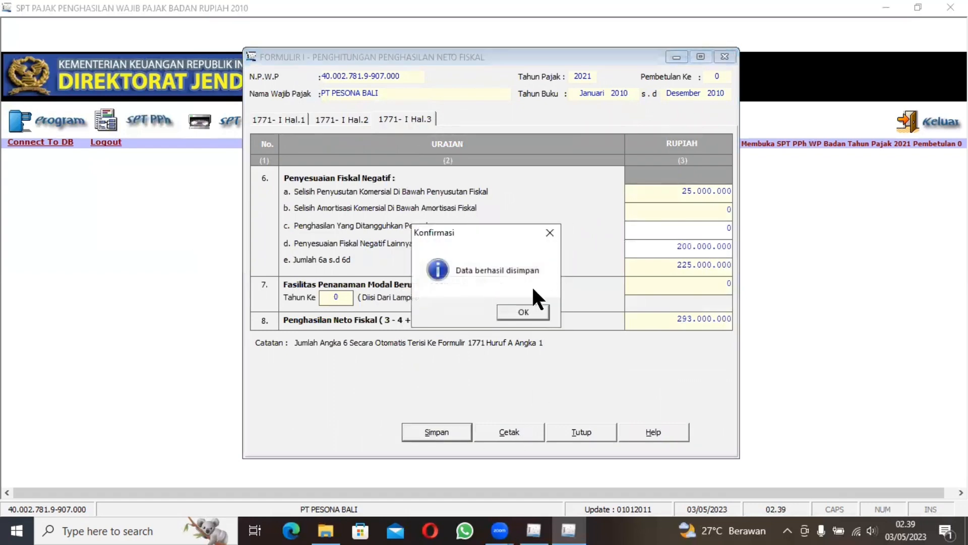
click(518, 312)
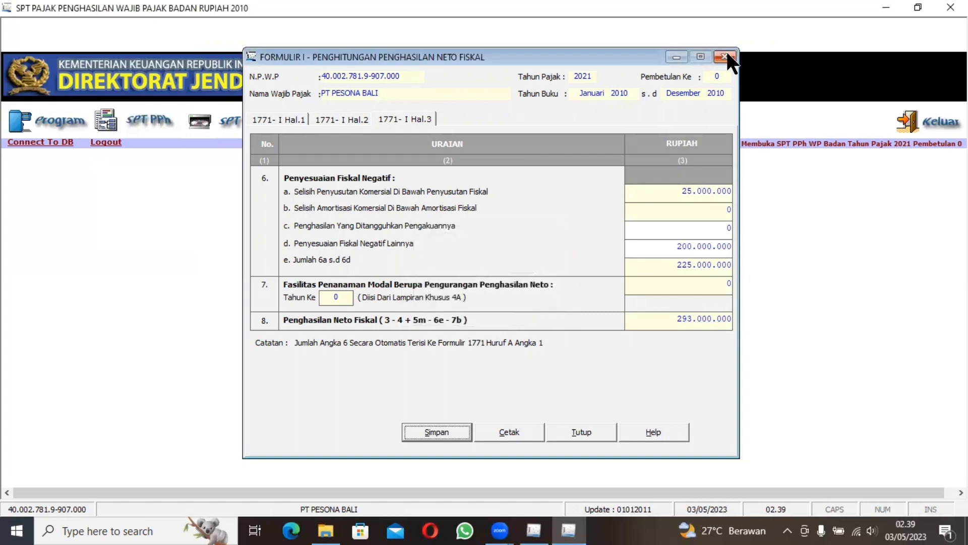
click(725, 57)
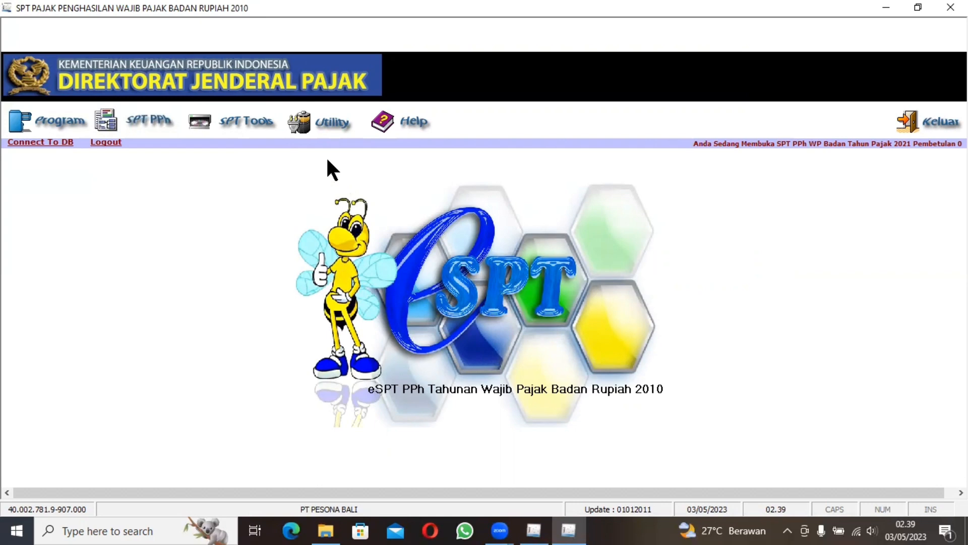
Step: Open the main SPT PPh Wajib Pajak Badan and review the accountant opinion options under Pembukuan and the sections through Bagian H
click(132, 119)
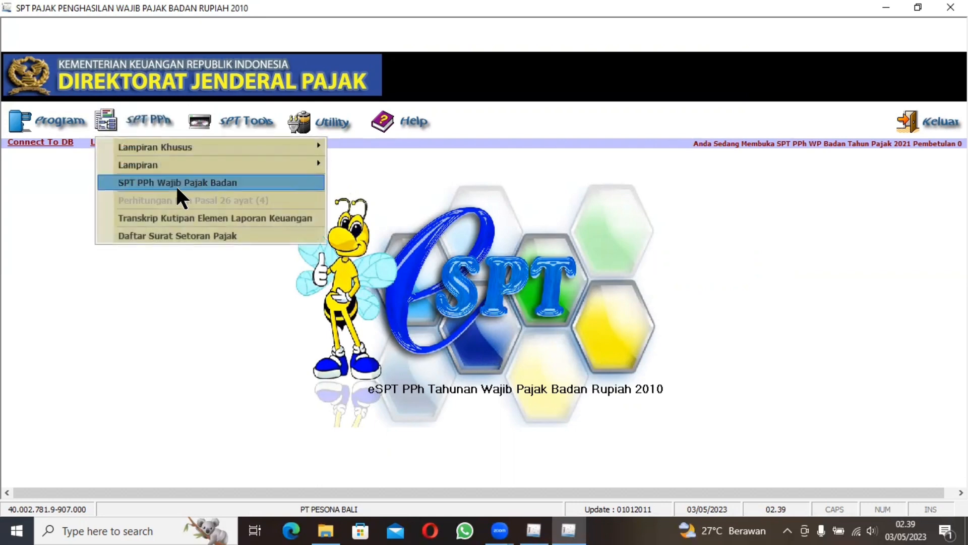
click(206, 183)
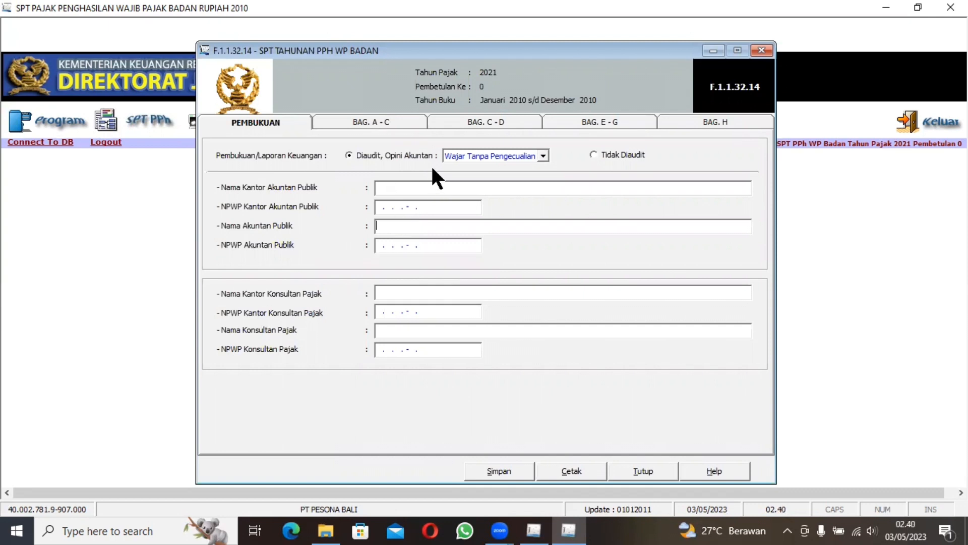
click(543, 157)
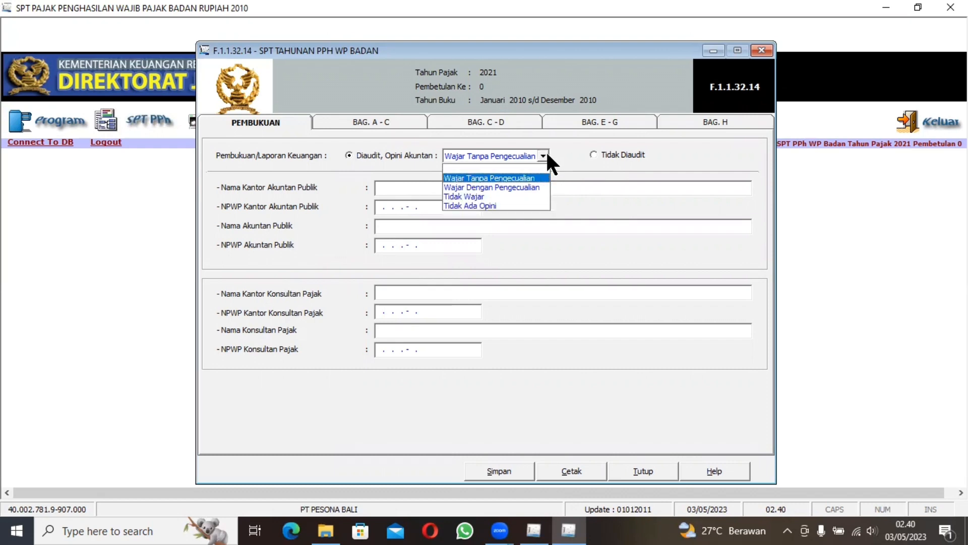
click(581, 204)
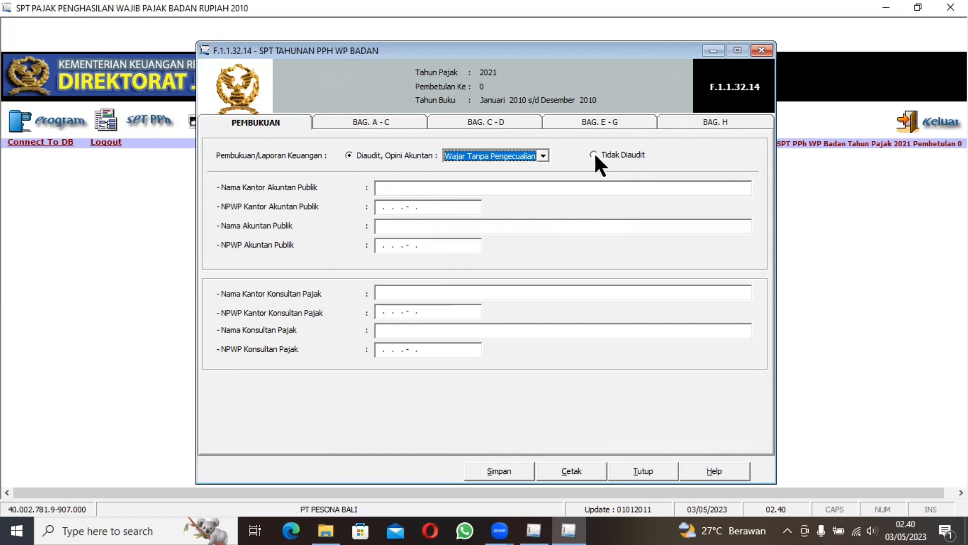
click(382, 122)
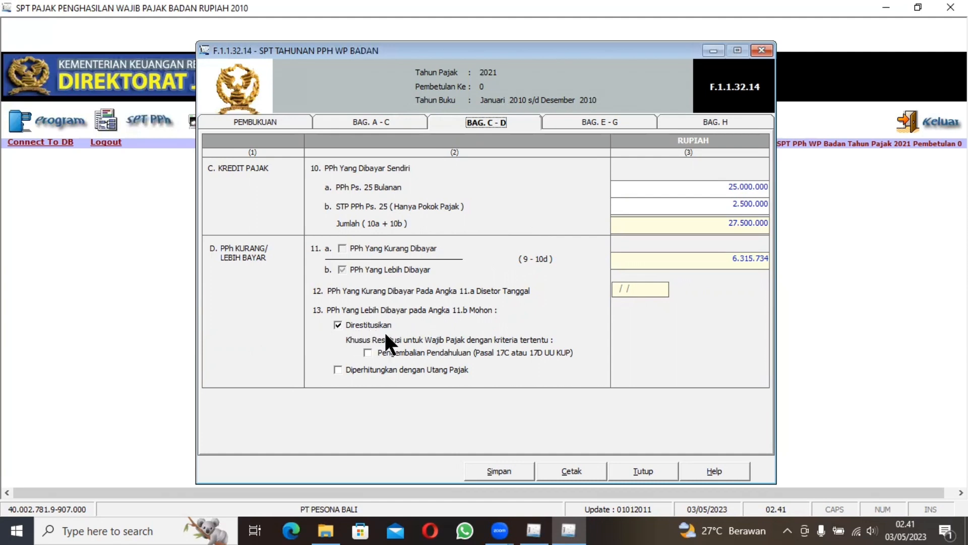
click(585, 120)
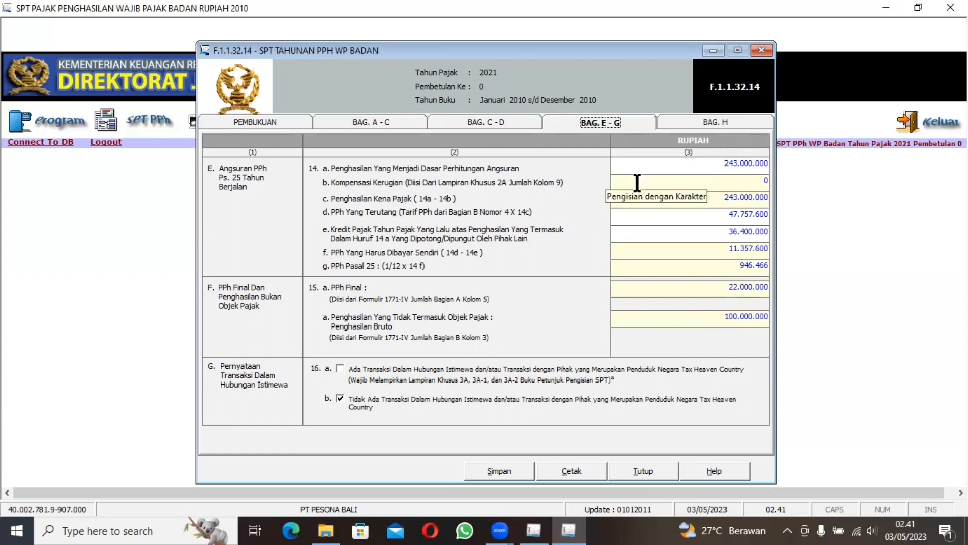
click(695, 120)
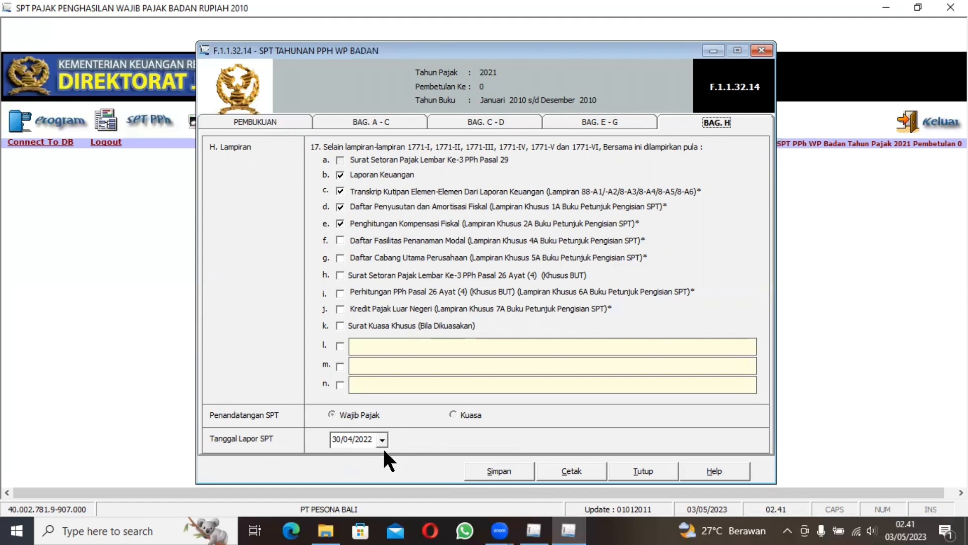
Step: Try to save the main return, set its financial statements to Tidak Diaudit, save it again and close the form
click(507, 470)
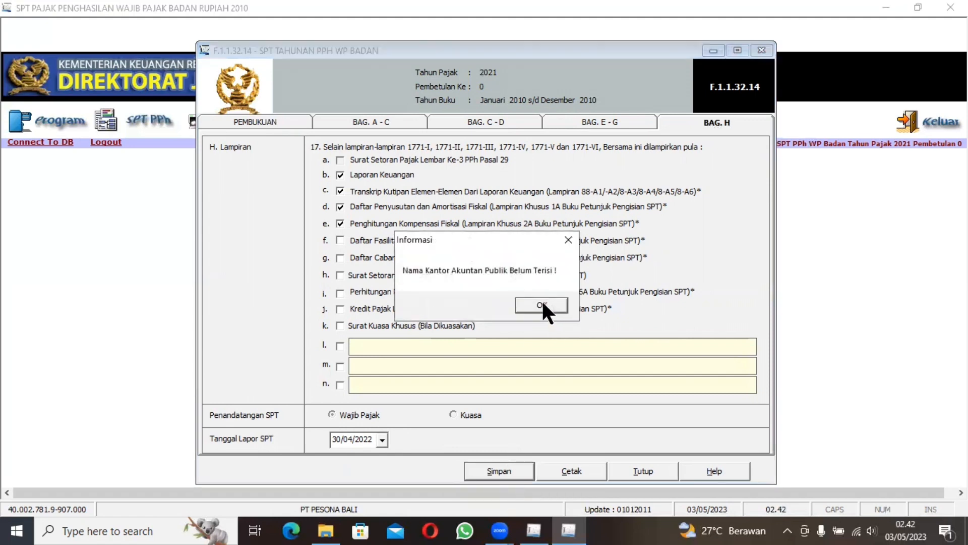
click(567, 241)
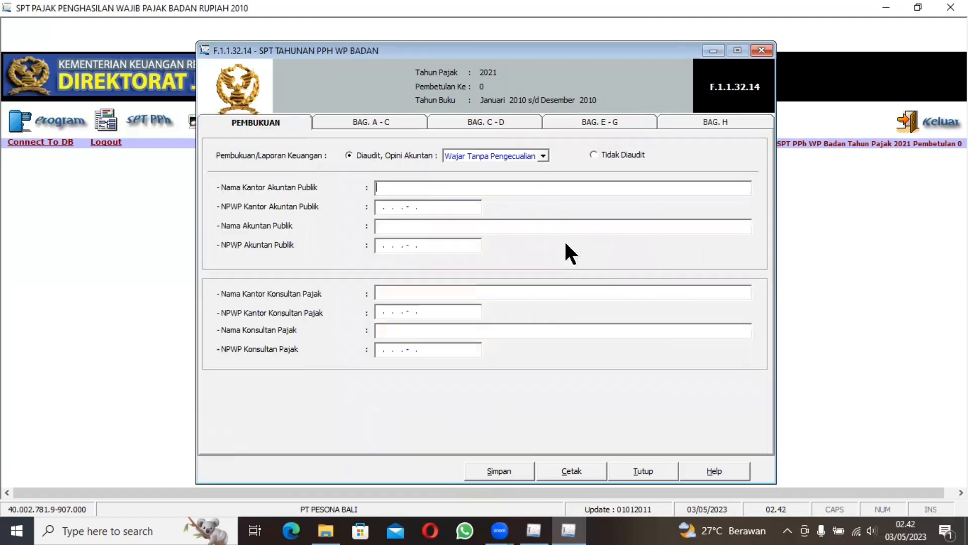
click(593, 155)
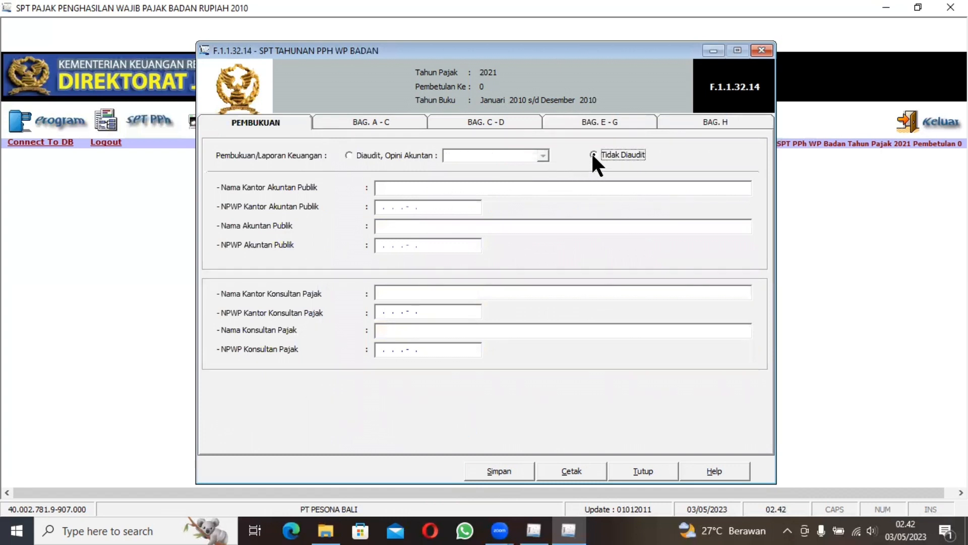
click(500, 468)
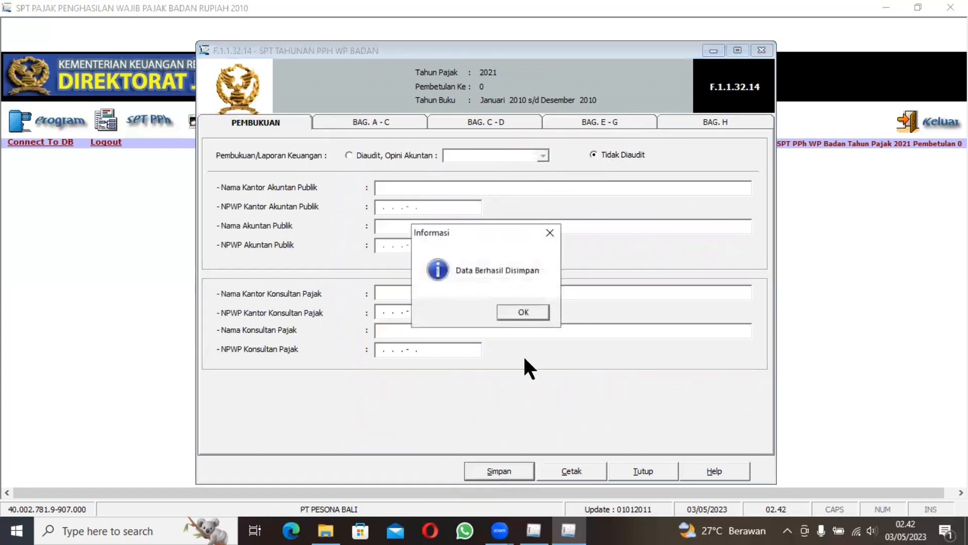
click(511, 314)
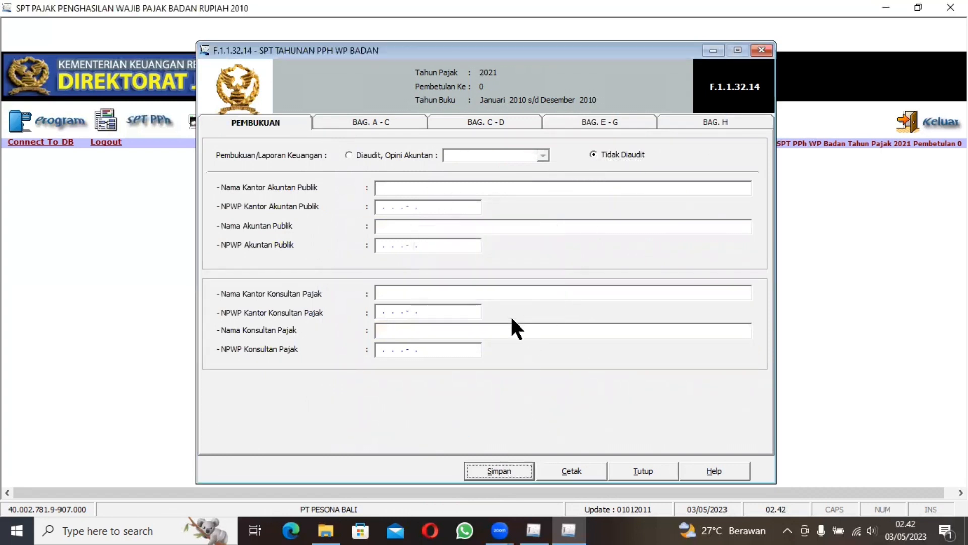
click(762, 51)
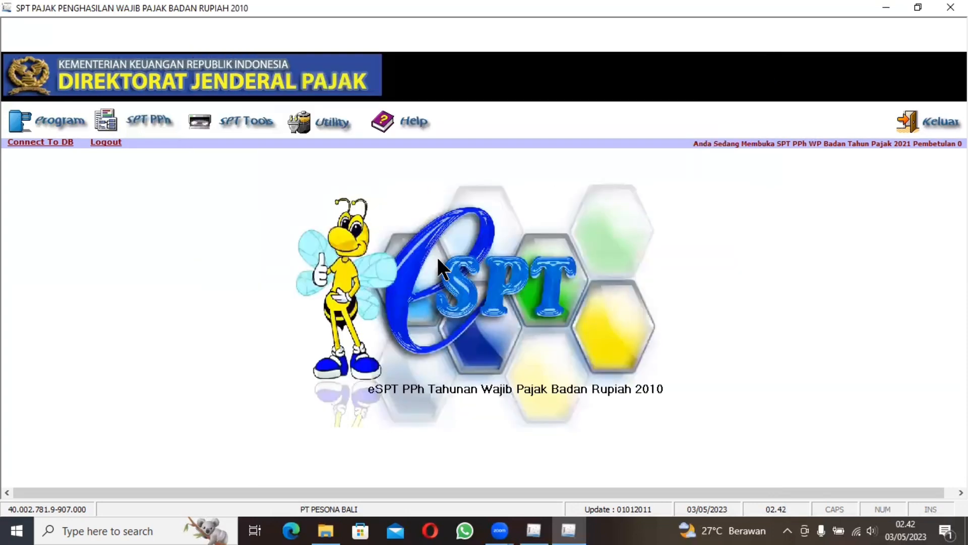